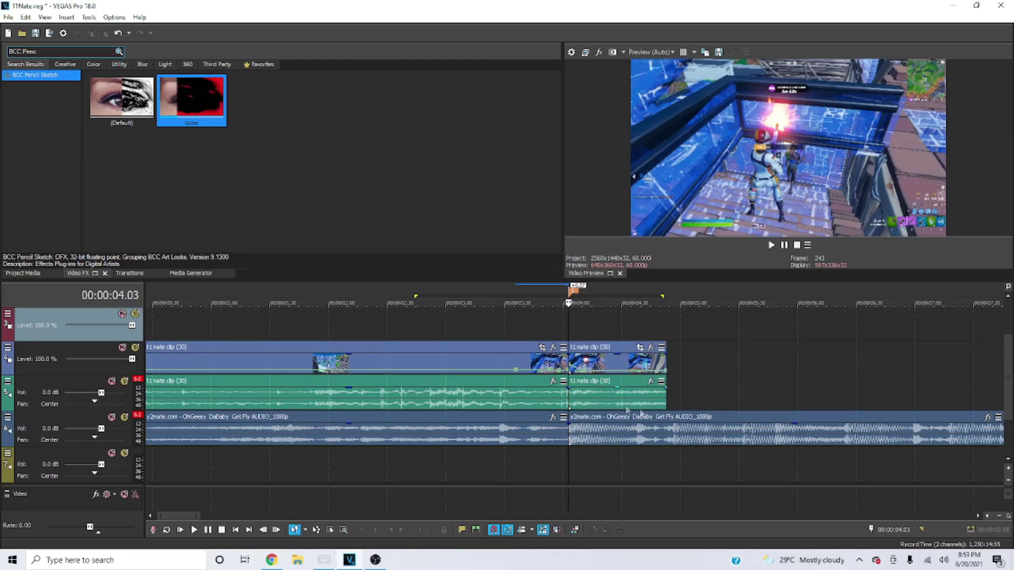
Step: Add the Flashy RGB Impact filter package to the last video clip as an event effect
left_click(650, 347)
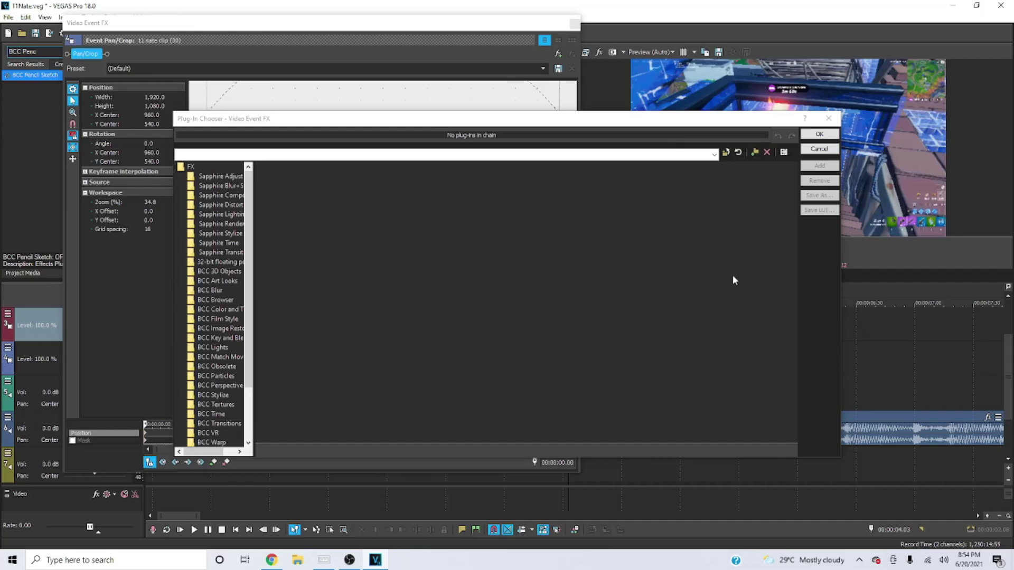
scroll(616, 278, "right", 7)
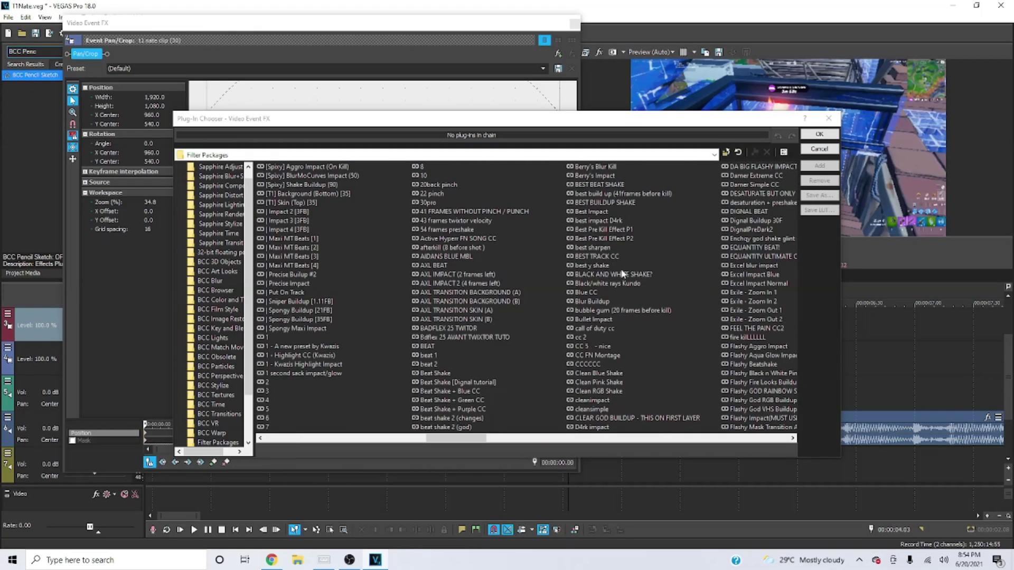
scroll(623, 274, "right", 4)
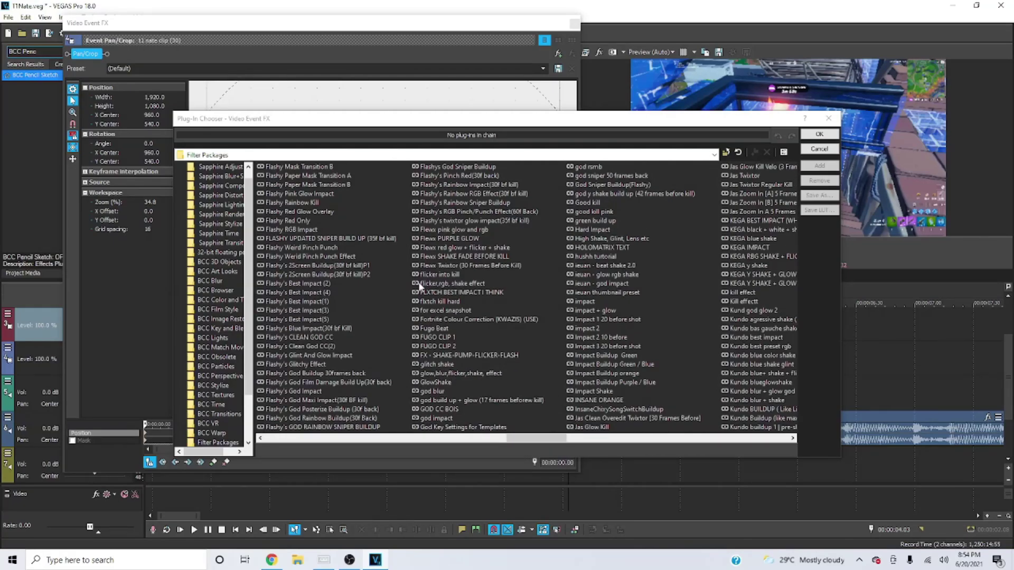
scroll(444, 269, "left", 3)
left_click(602, 230)
left_click(816, 166)
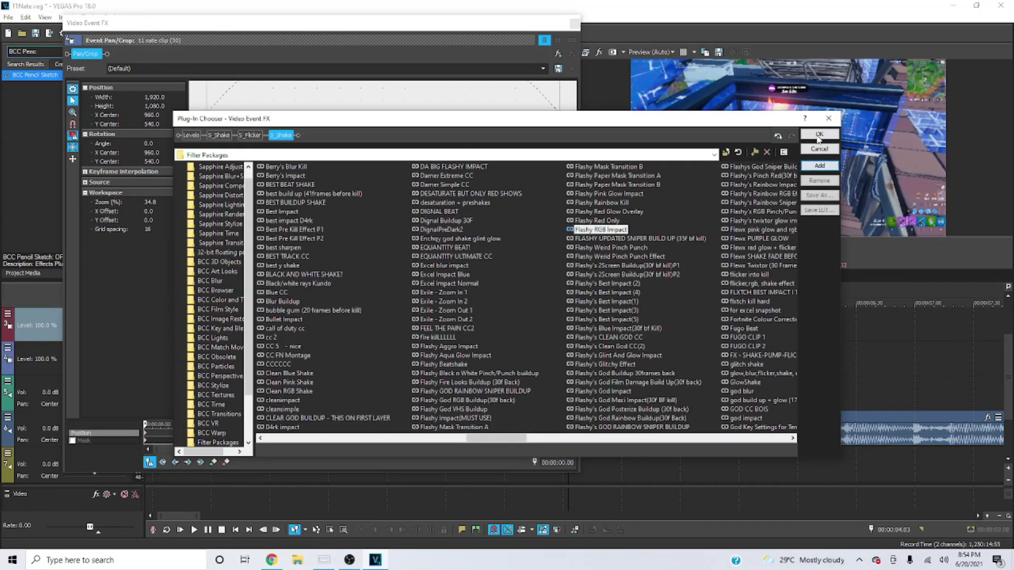
left_click(818, 135)
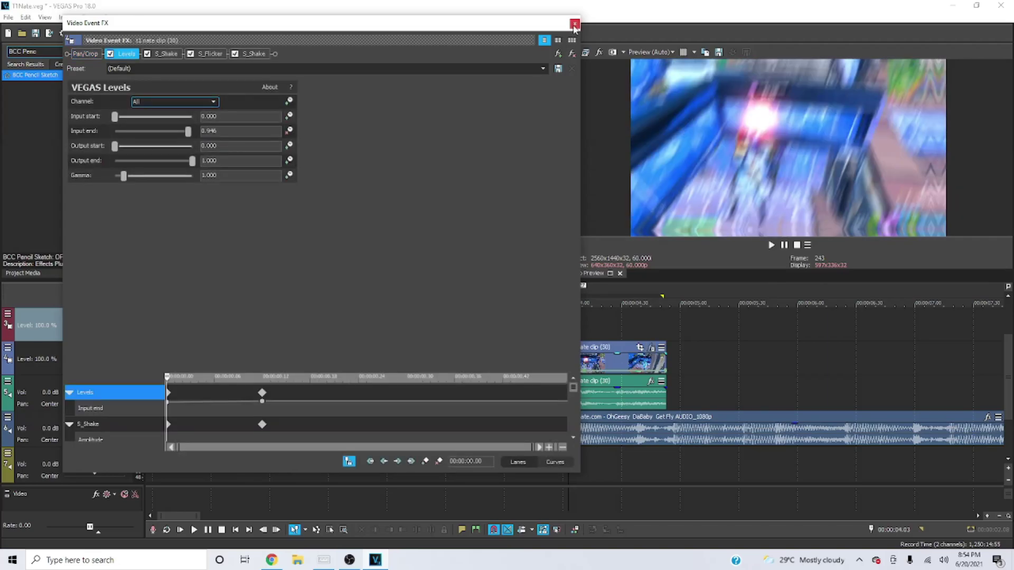
left_click(575, 23)
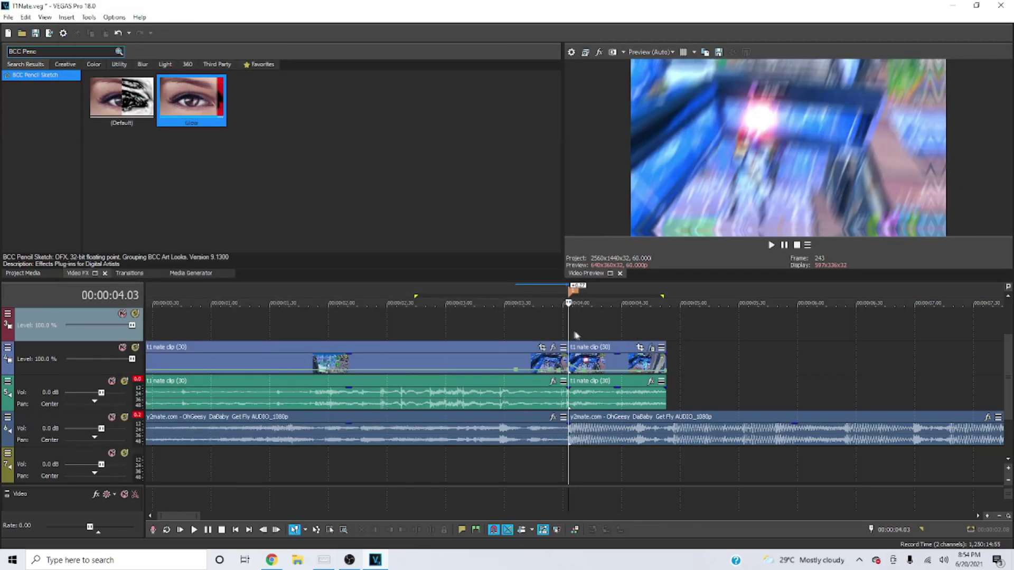
Step: Play back the edit around the cut to check the impact effect
key("space")
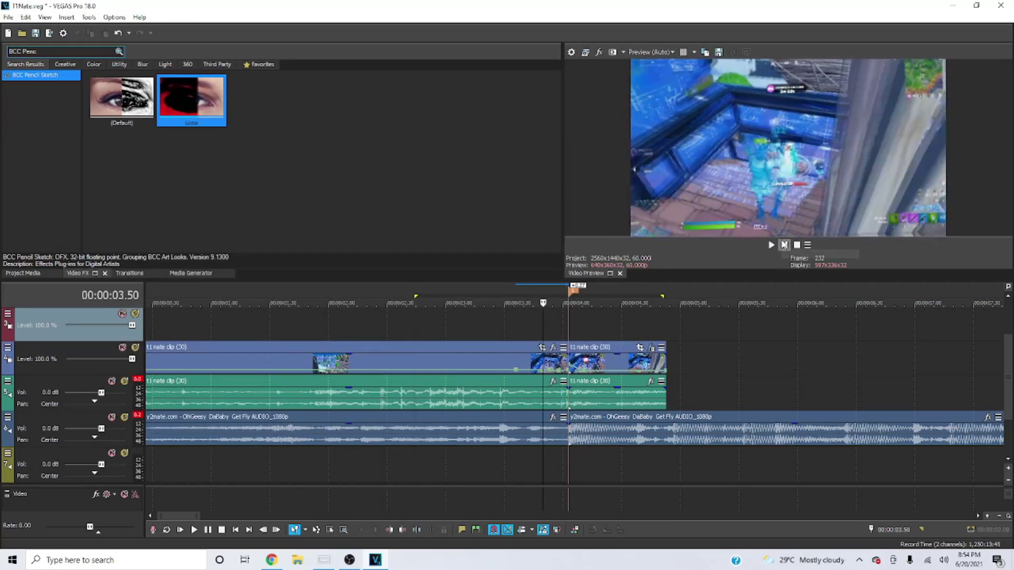
key("space")
left_click(783, 248)
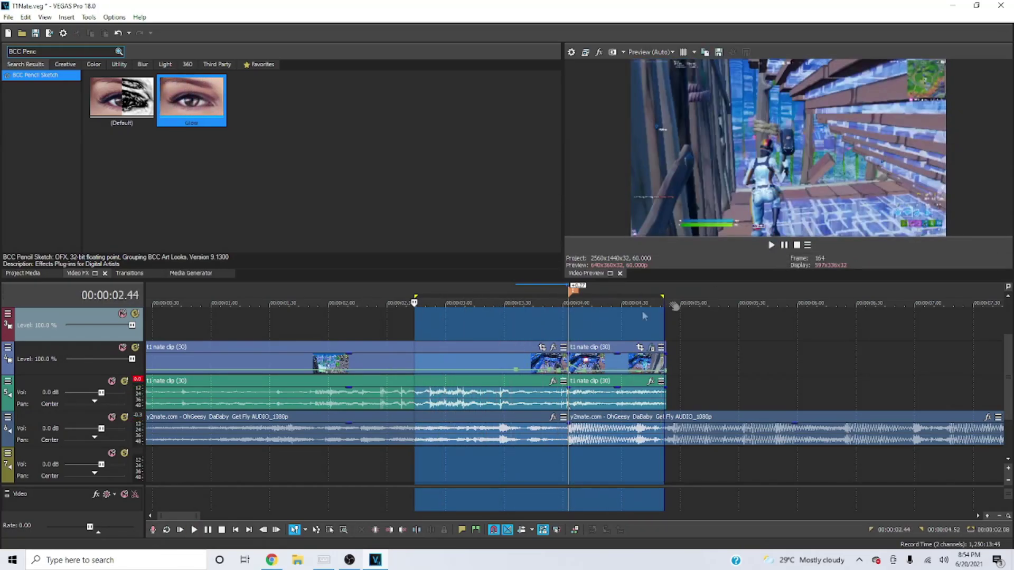
Step: Place the playhead 30 frames before the cut at 00:00:04.03
left_click(667, 334)
scroll(650, 349, "up", 4)
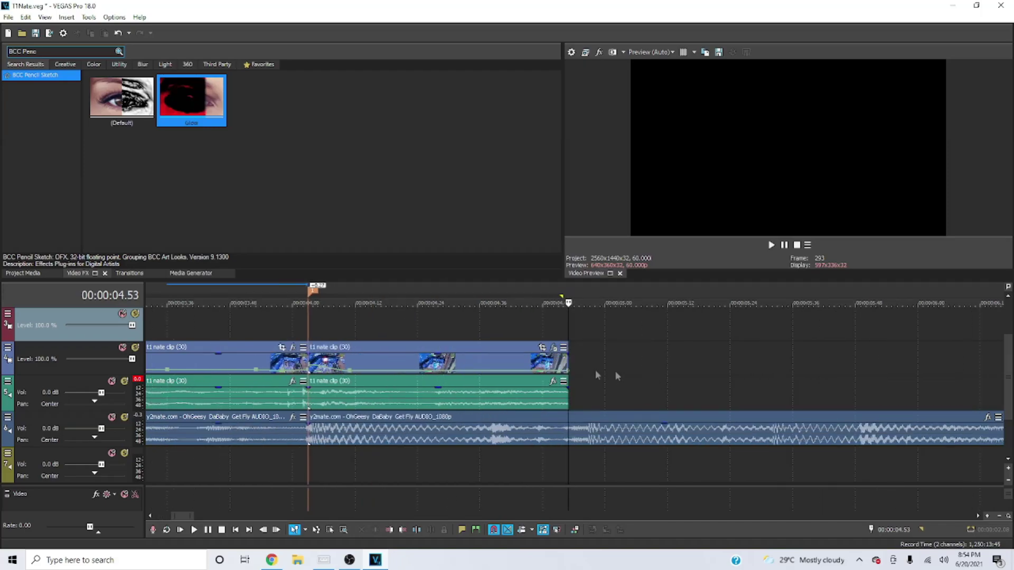
left_click(299, 327)
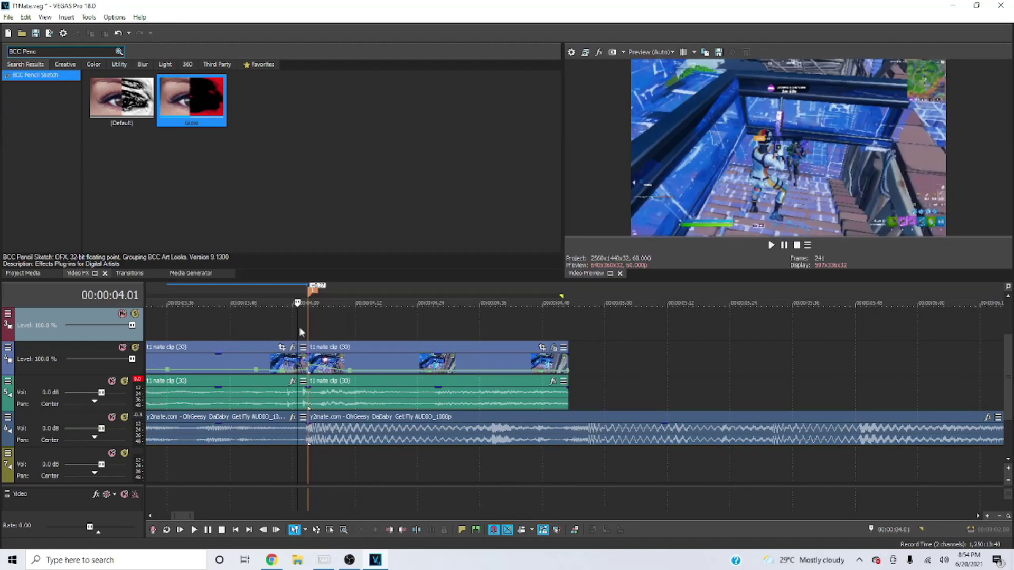
left_click(895, 530)
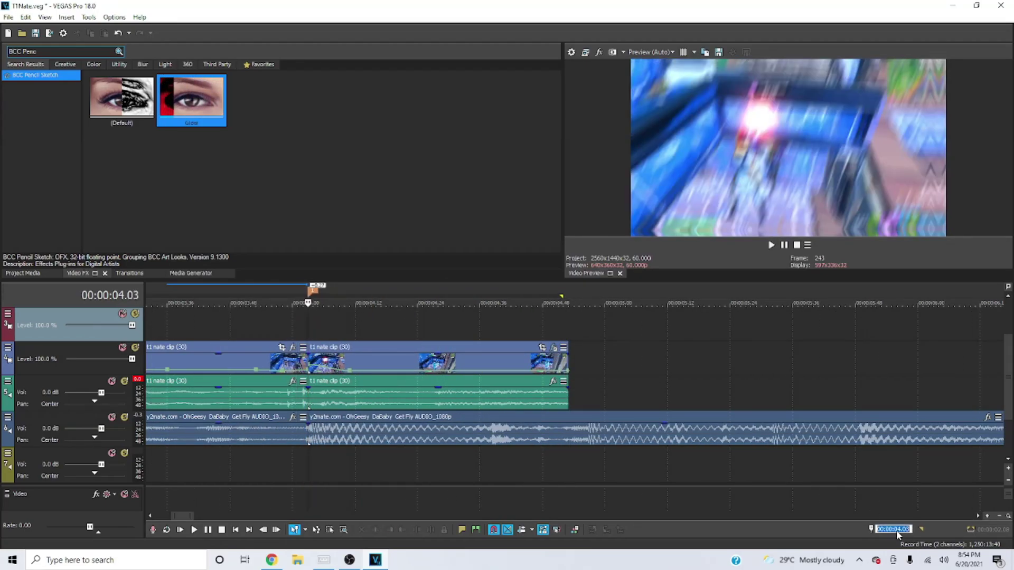
type("-30")
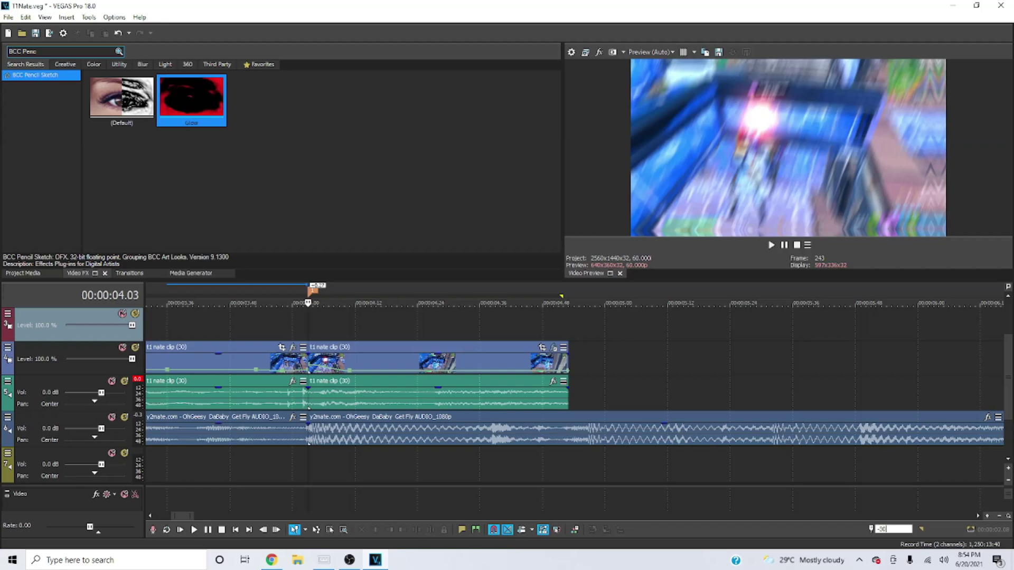
type("-30")
key("Return")
scroll(723, 362, "up", 8)
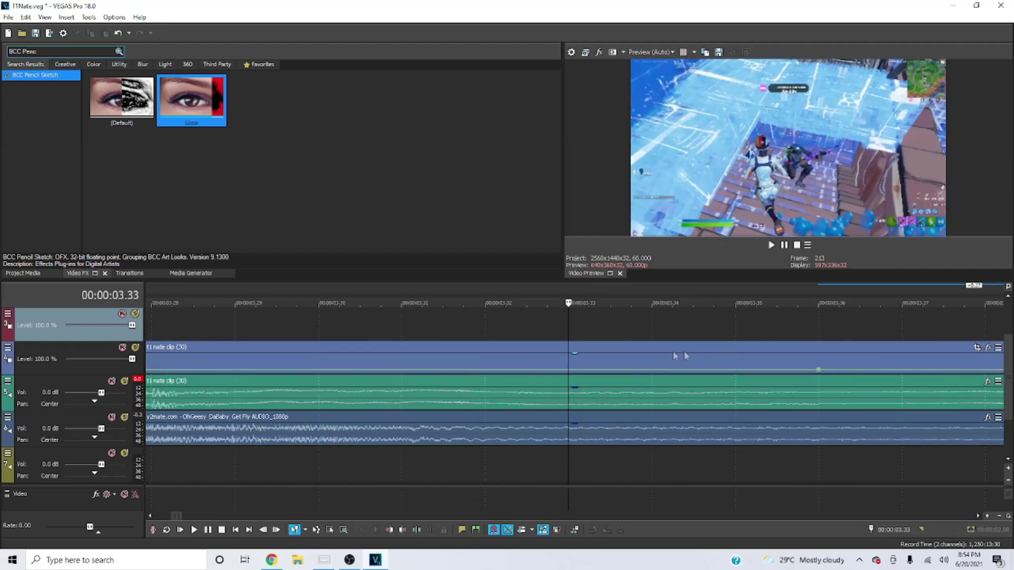
Step: Split the gameplay clip at the playhead and remove the audio fades on both sides of the split
scroll(683, 355, "up", 3)
right_click(629, 360)
left_click(641, 312)
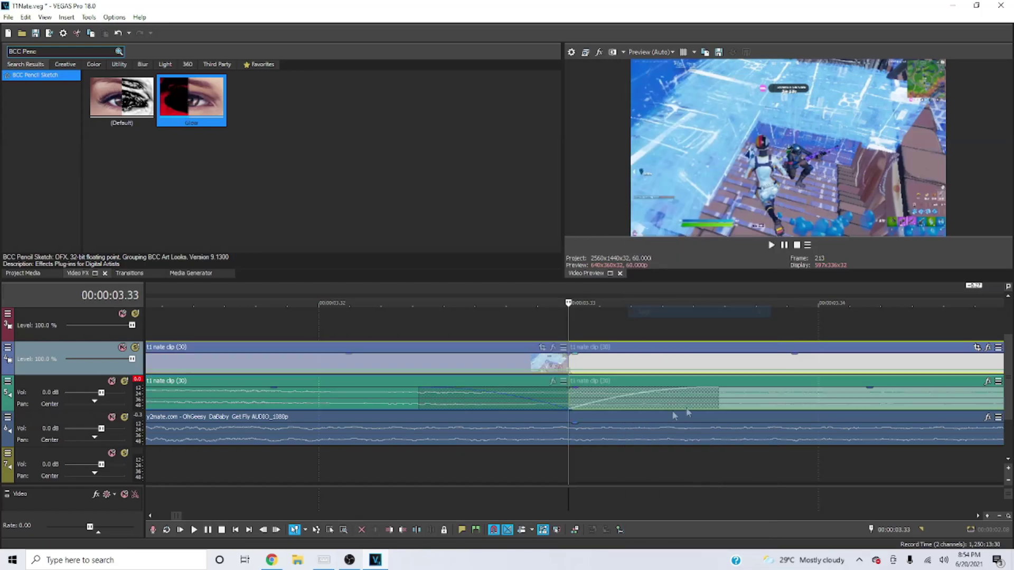
left_click_drag(717, 394, 490, 396)
left_click_drag(420, 395, 626, 396)
left_click(647, 333)
scroll(683, 356, "down", 11)
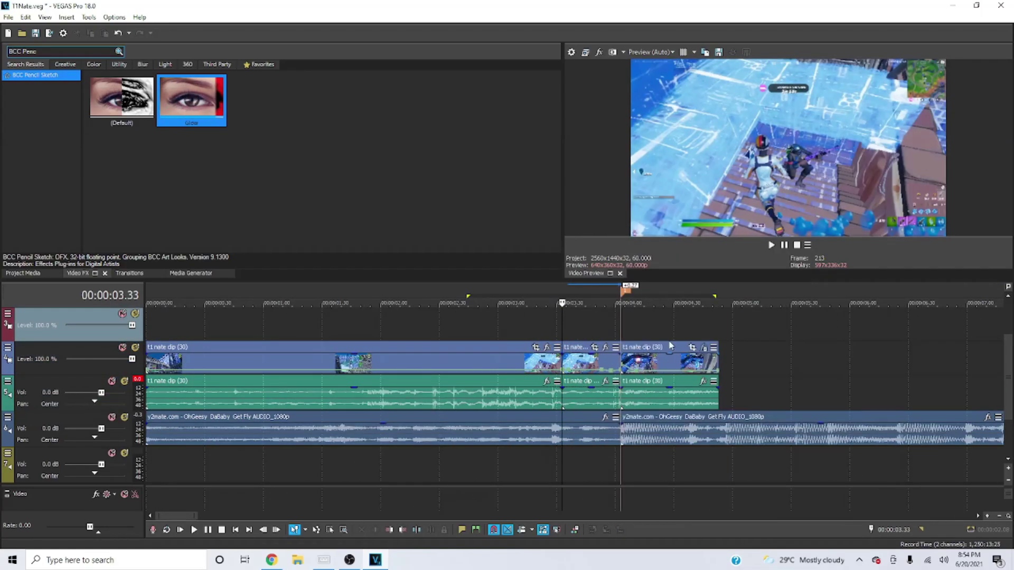
Step: Add the Flashy Red Glow Overlay filter package to the short clip before the final cut
left_click(605, 348)
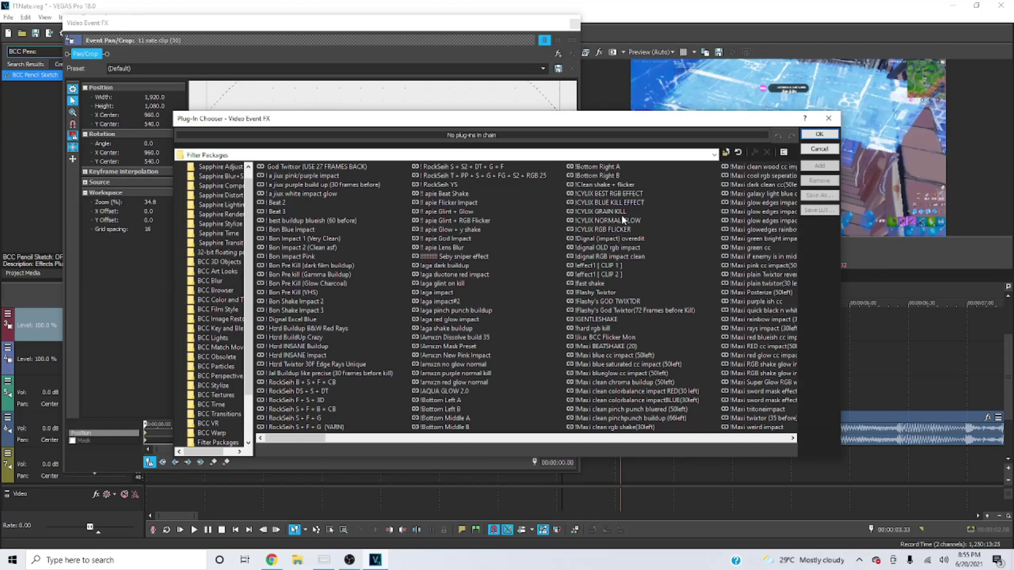
scroll(610, 266, "down", 2)
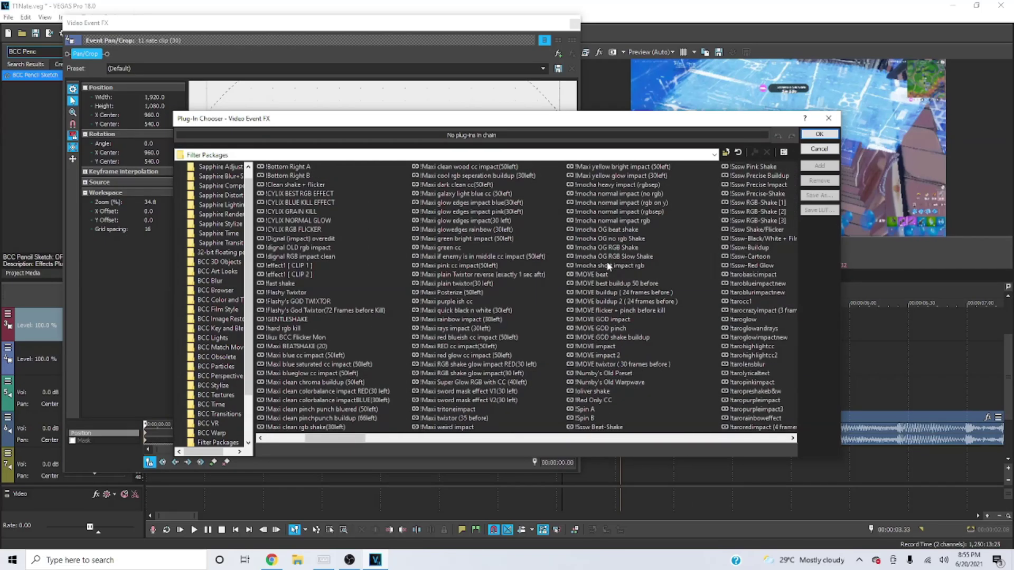
scroll(609, 266, "down", 2)
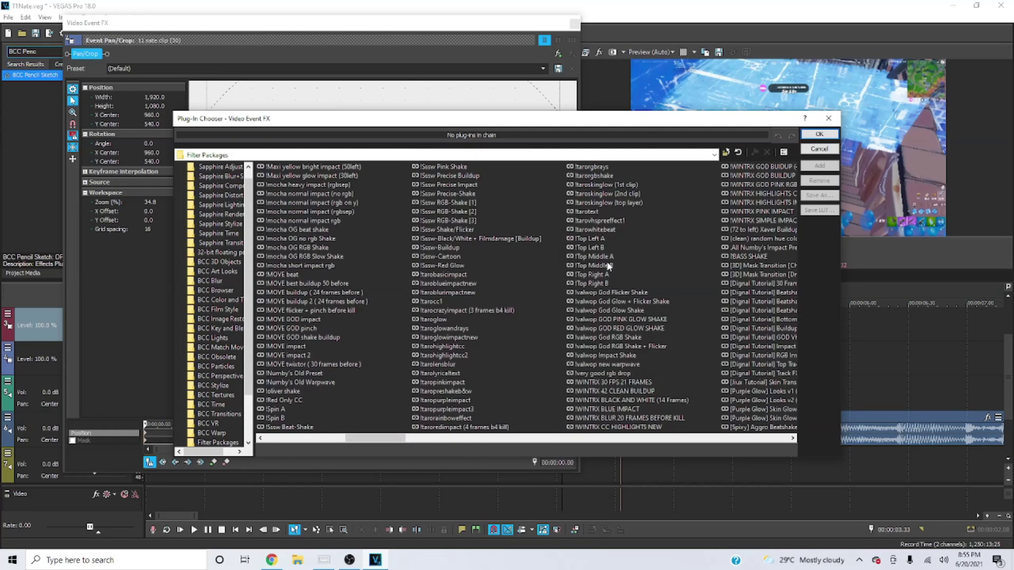
scroll(609, 265, "down", 8)
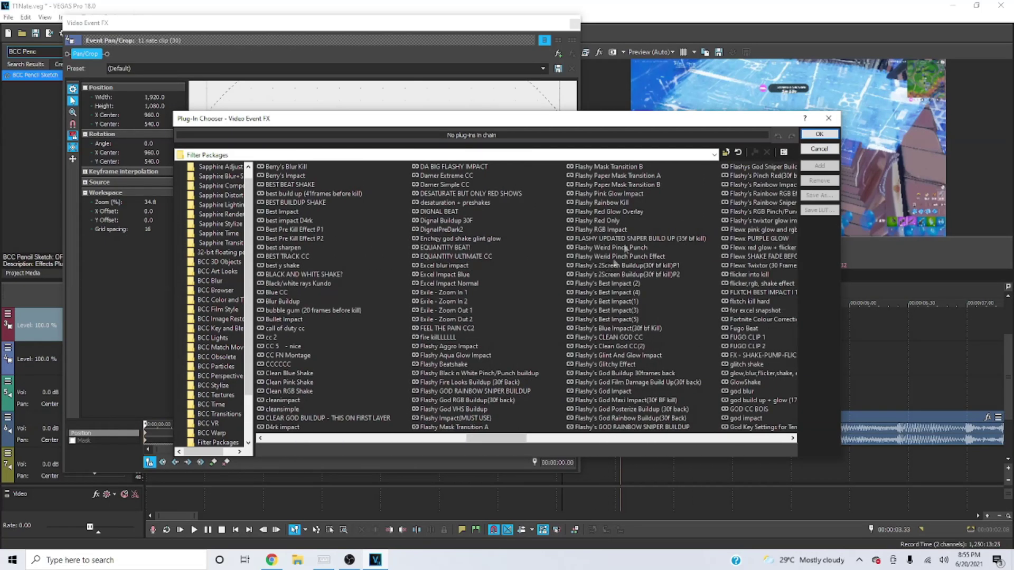
double_click(613, 212)
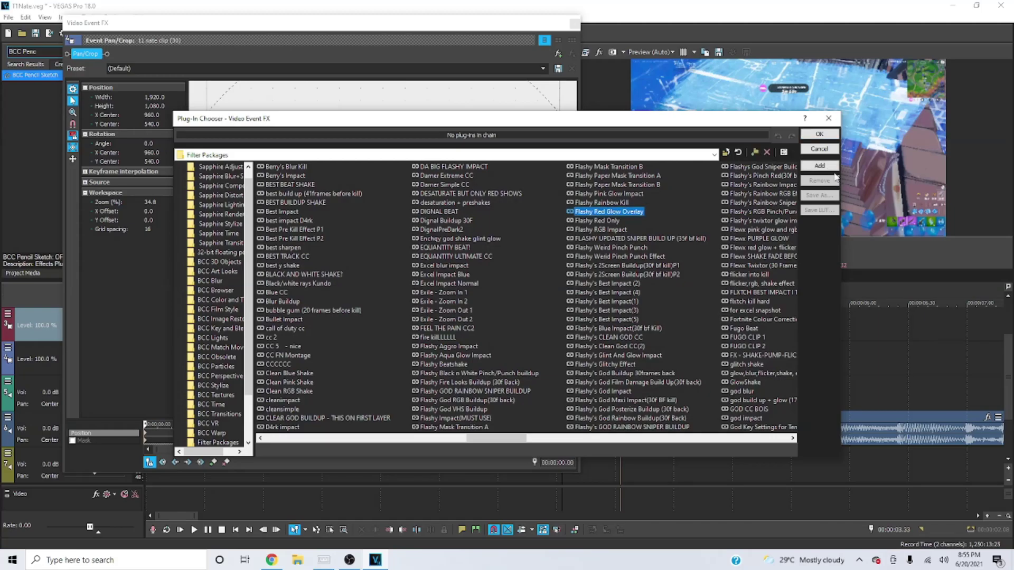
left_click(819, 133)
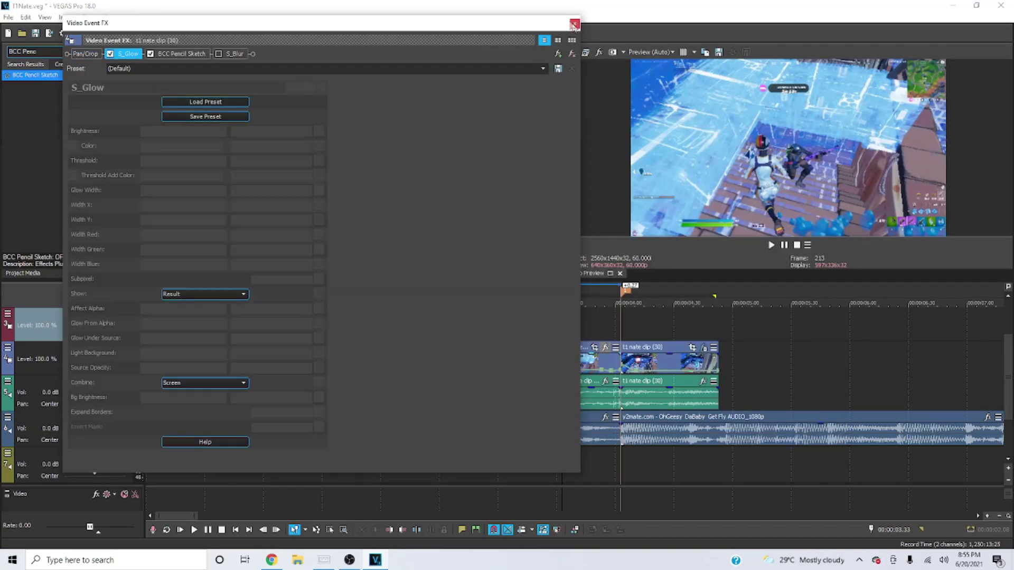
Step: Enable the Pan/Crop mask on the short clip and draw a narrow oval mask over the white-suited character
left_click_drag(550, 25, 528, 26)
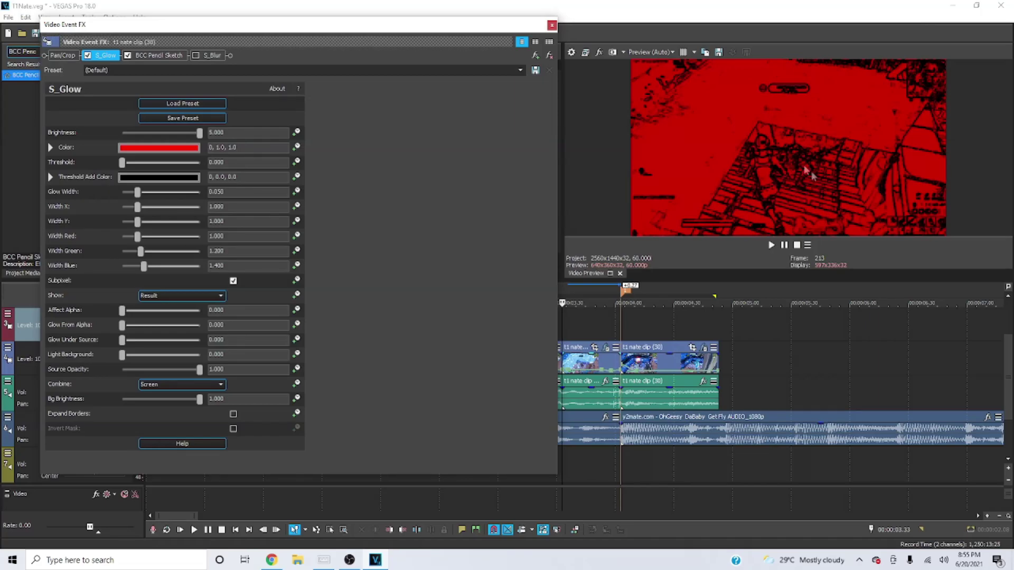
left_click_drag(458, 25, 501, 24)
left_click(106, 54)
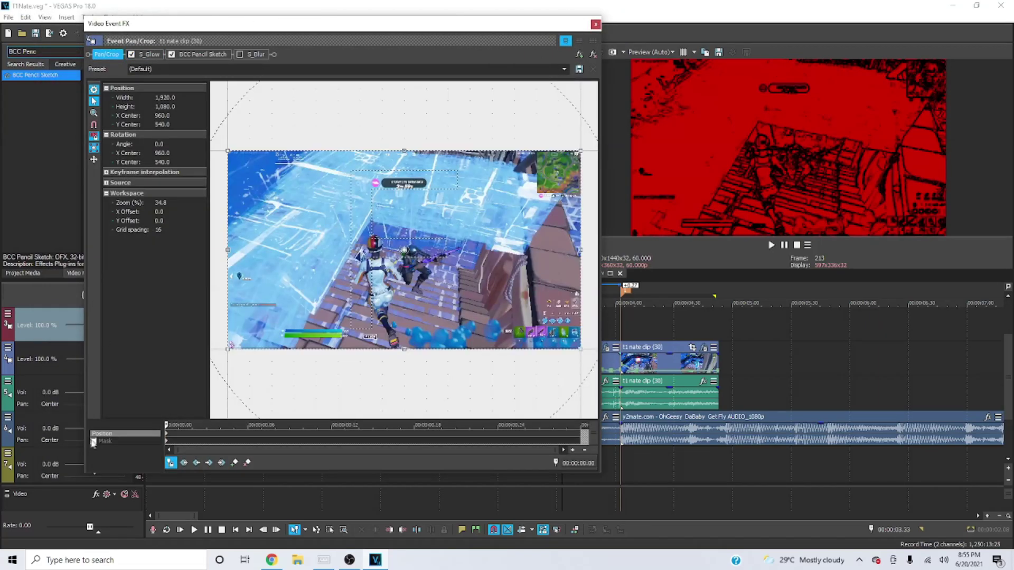
left_click(93, 442)
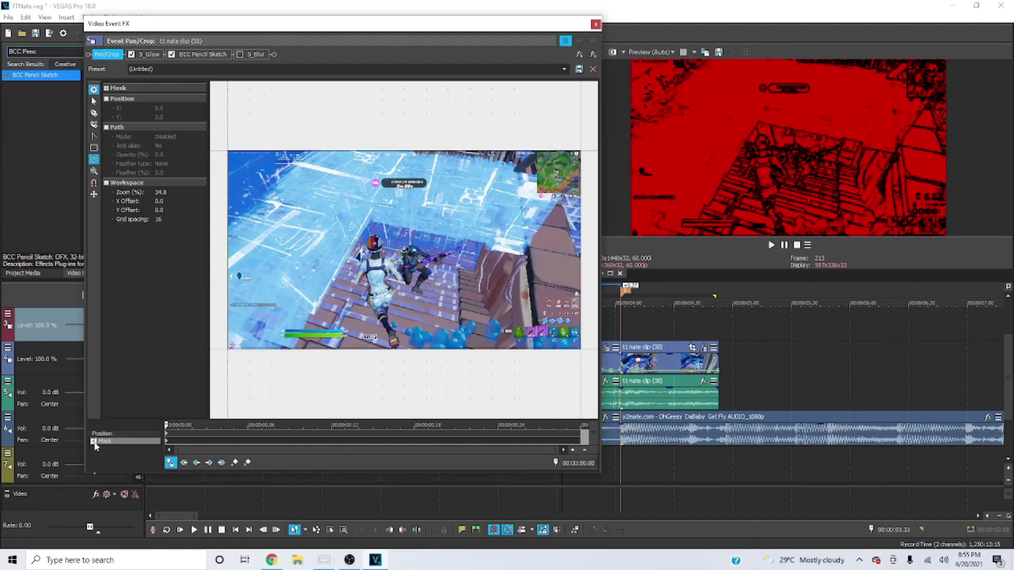
left_click(95, 160)
left_click(94, 112)
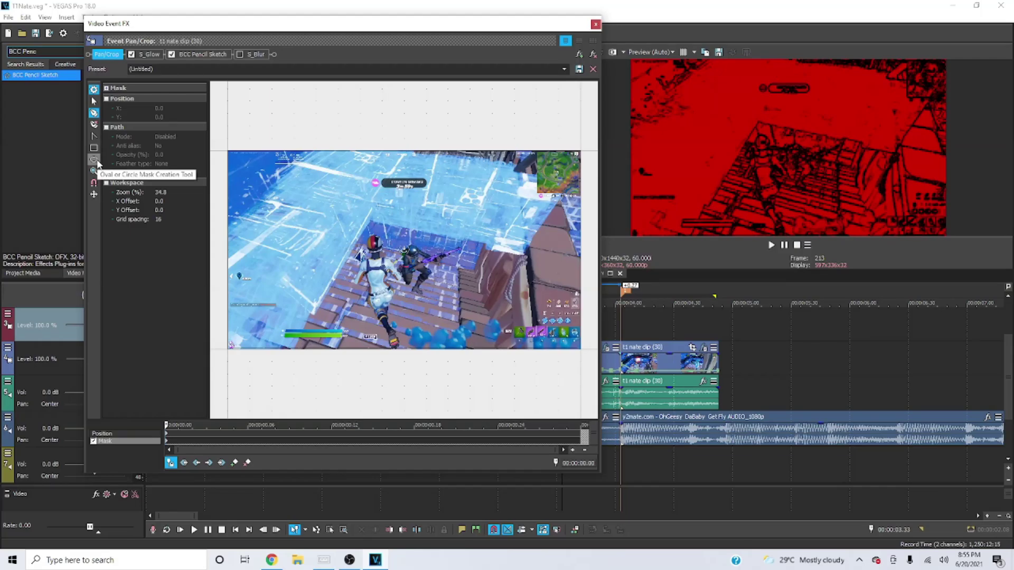
left_click(95, 160)
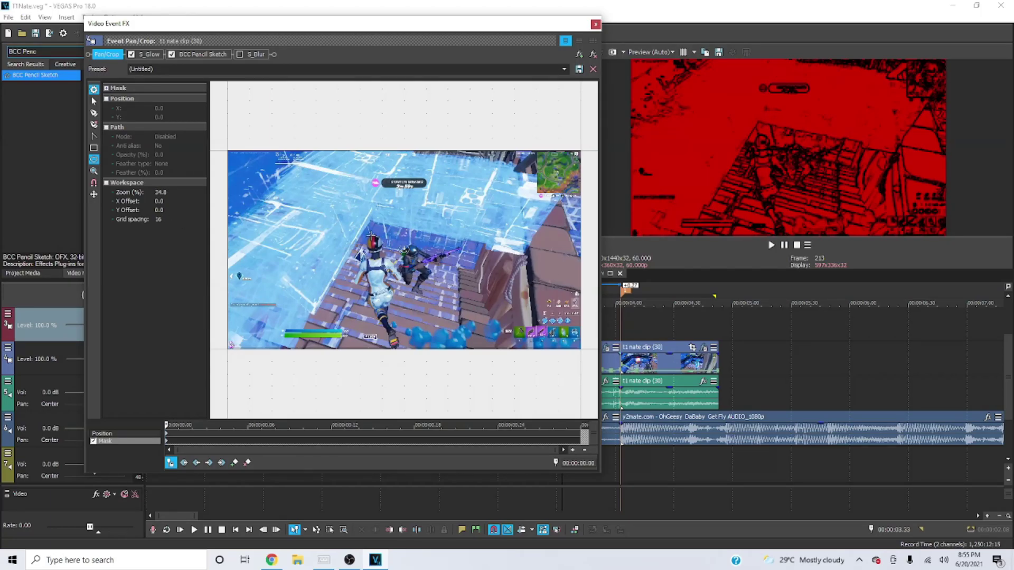
left_click_drag(372, 235, 384, 333)
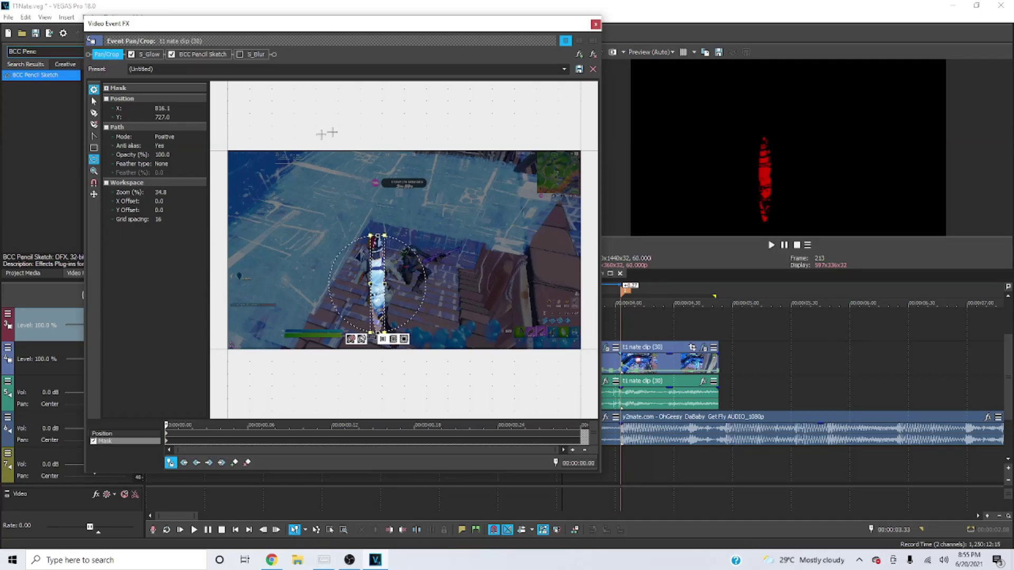
Step: Set the oval mask's feather type to Out with a feather of 20%
left_click(162, 165)
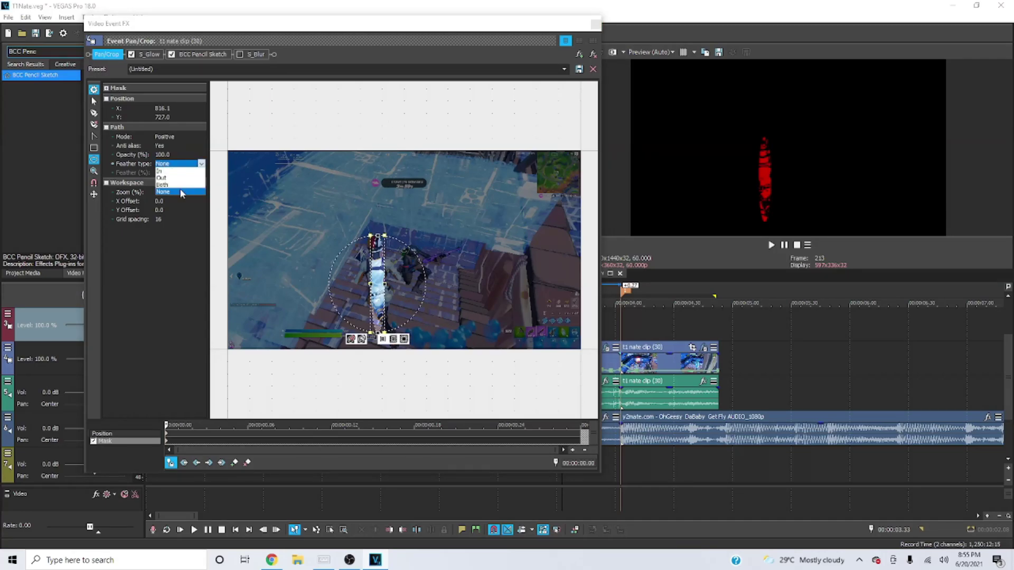
left_click(177, 178)
left_click(173, 172)
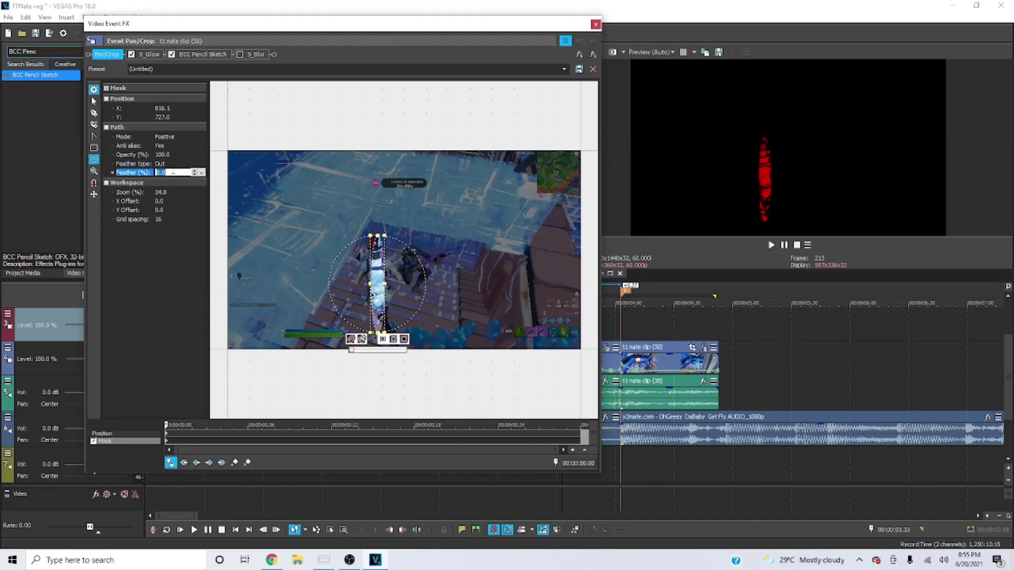
key("Return")
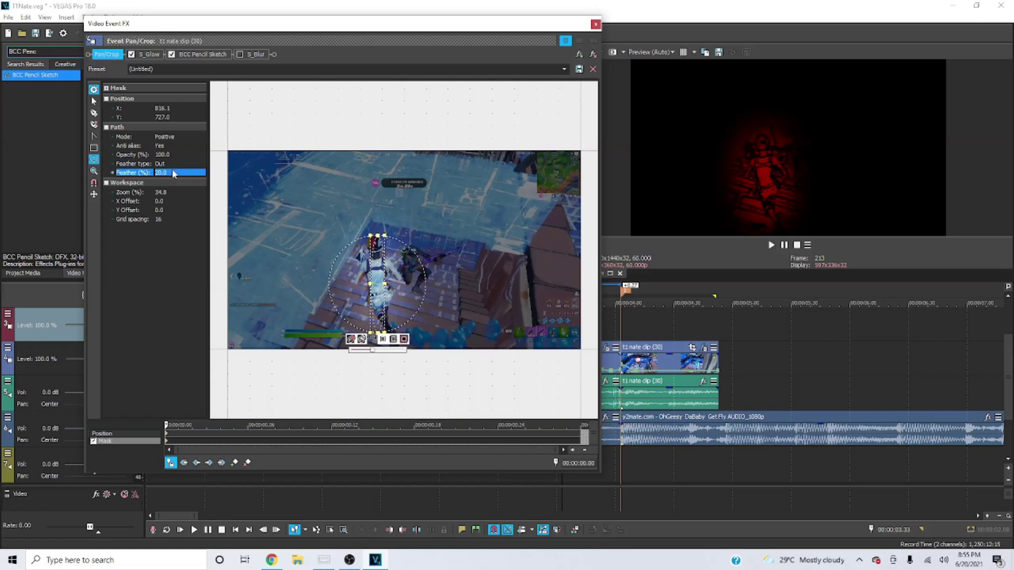
left_click(595, 25)
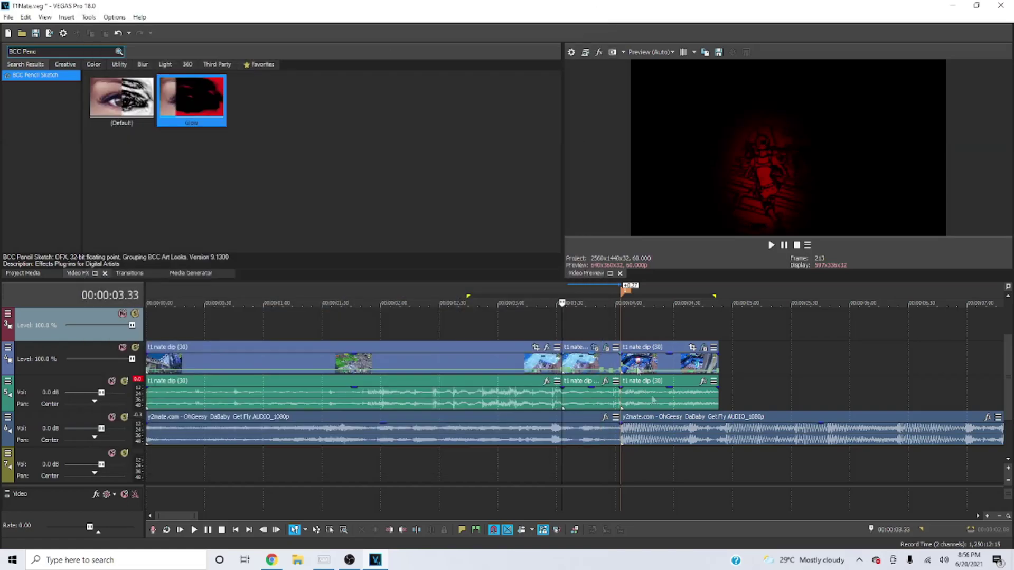
Step: Duplicate the masked short clip onto the empty video track directly above it
left_click(580, 355)
scroll(581, 354, "up", 3)
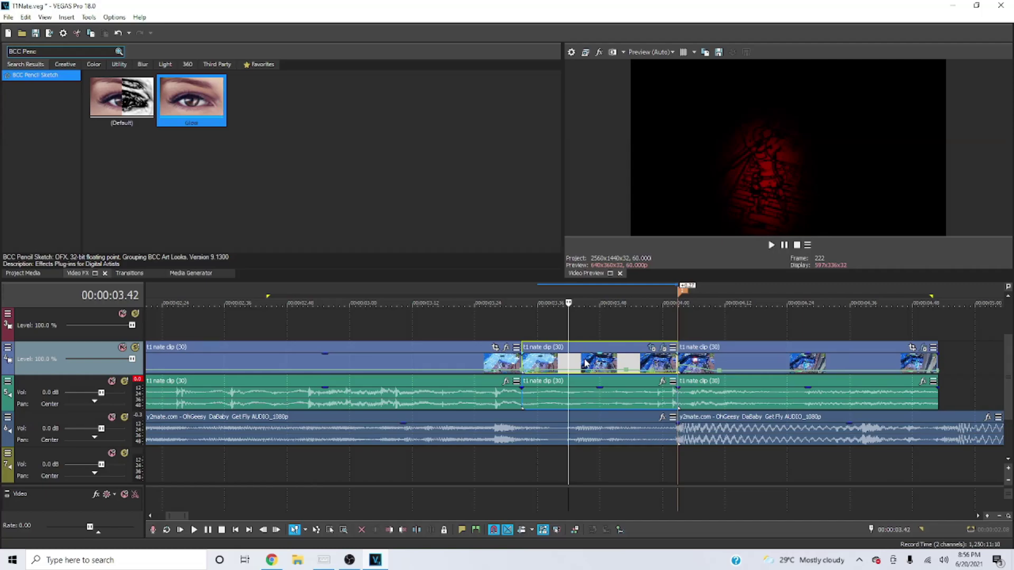
mouse_move(601, 345)
left_mouse_down()
mouse_move(592, 316)
mouse_move(596, 346)
left_mouse_up()
Step: Remove the S_Glow, BCC Pencil Sketch and S_Blur effects from the lower copy of the short clip
left_click(661, 350)
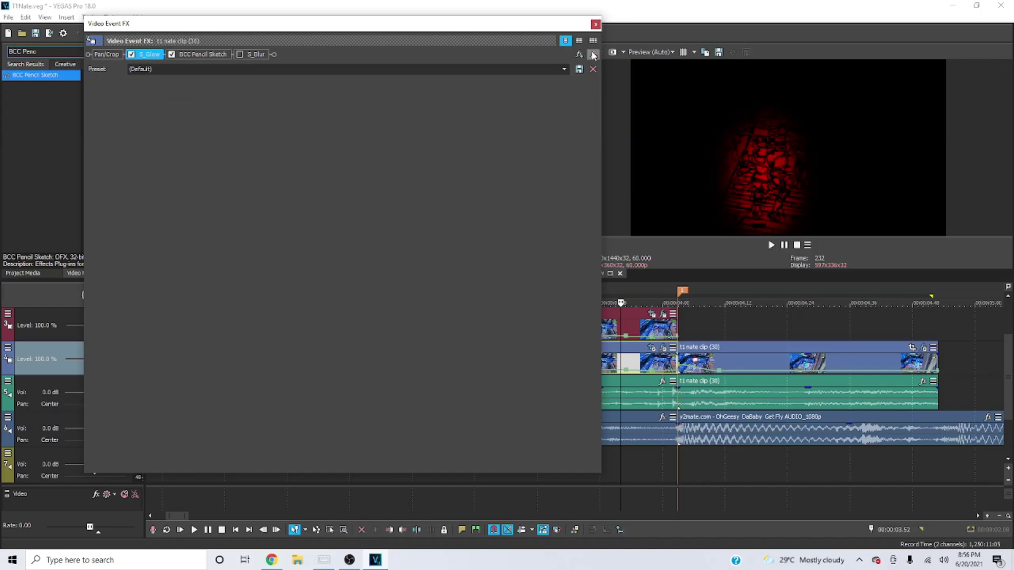
left_click(592, 53)
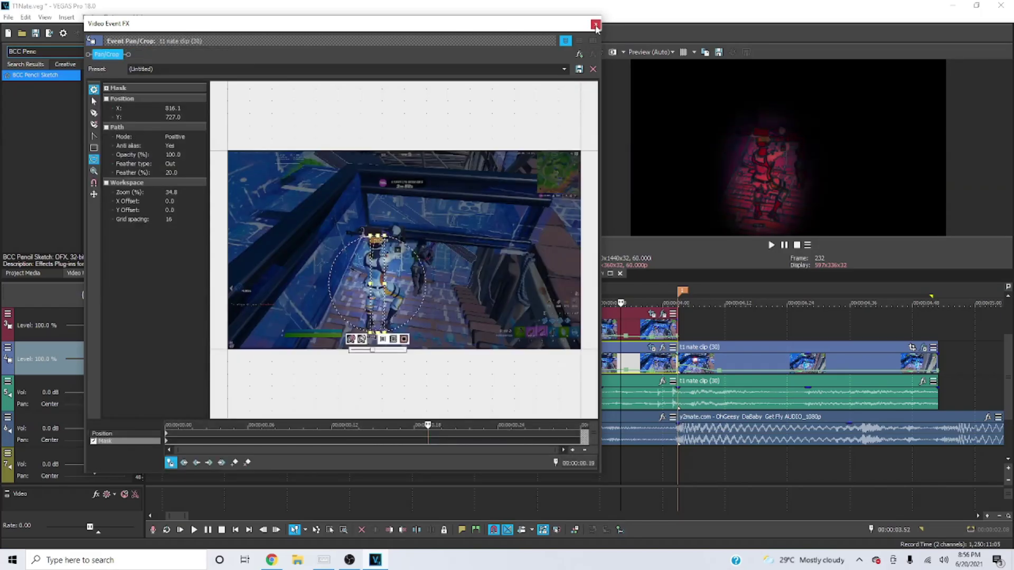
Step: Disable and reset the Pan/Crop mask on the lower short clip, returning it to the full frame
right_click(422, 297)
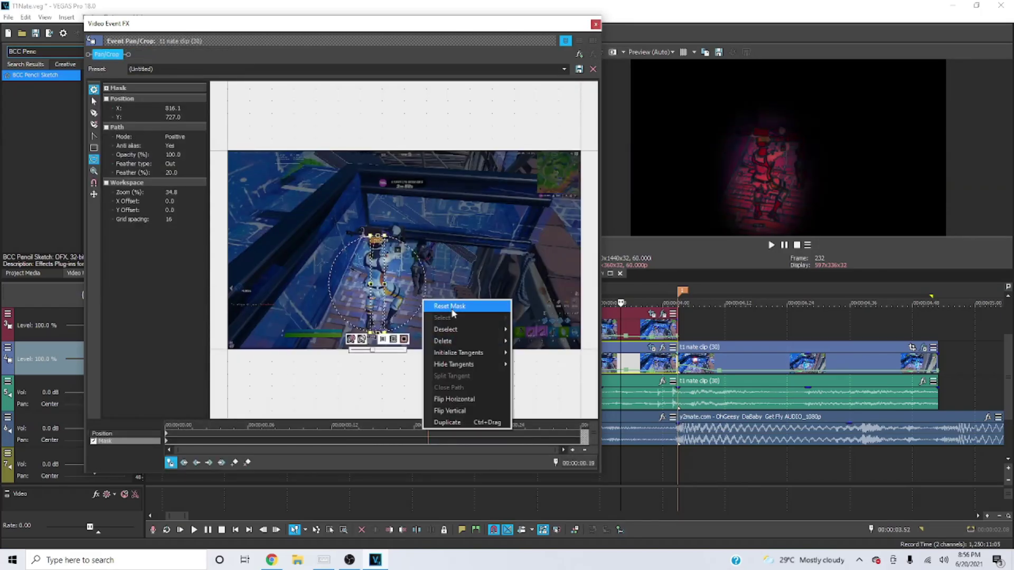
left_click(452, 308)
right_click(428, 441)
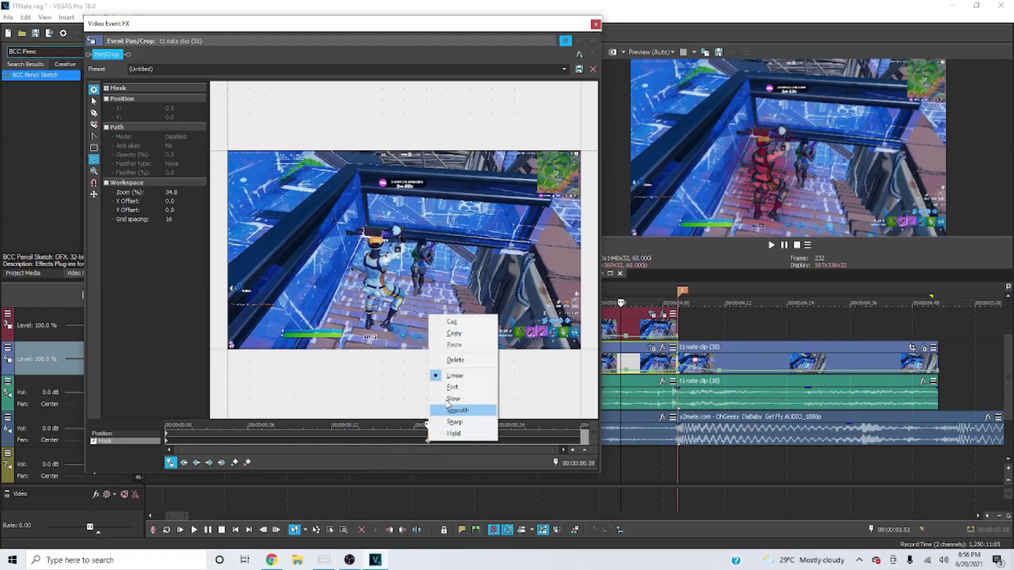
left_click(455, 360)
right_click(166, 441)
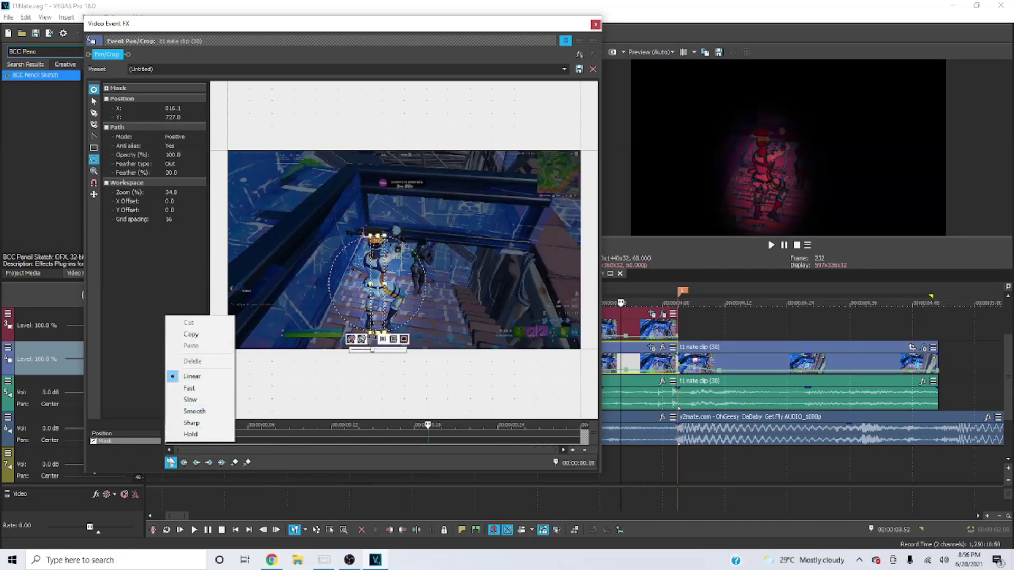
left_click(166, 445)
left_click(95, 441)
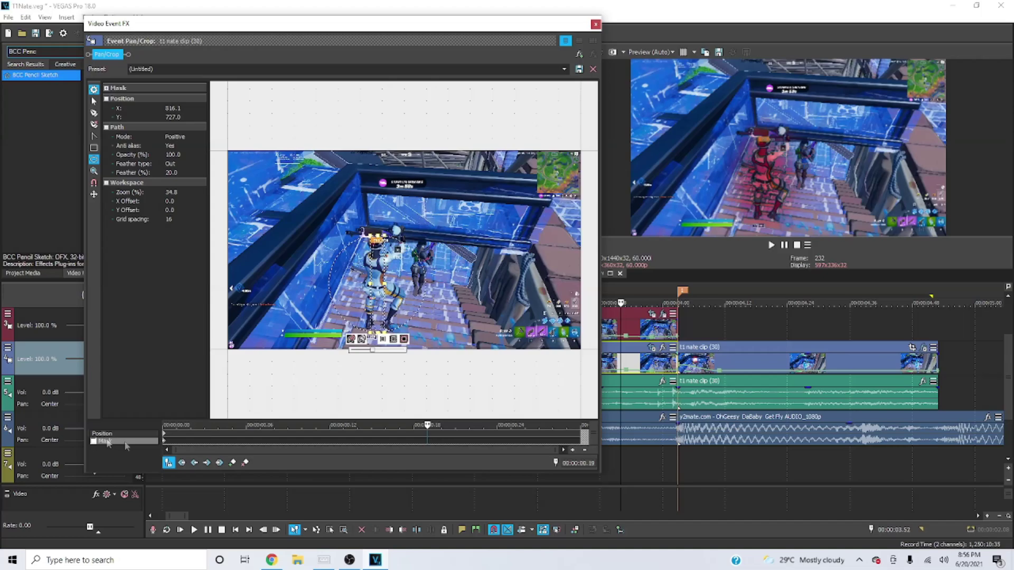
left_click(163, 441)
right_click(402, 292)
left_click(425, 300)
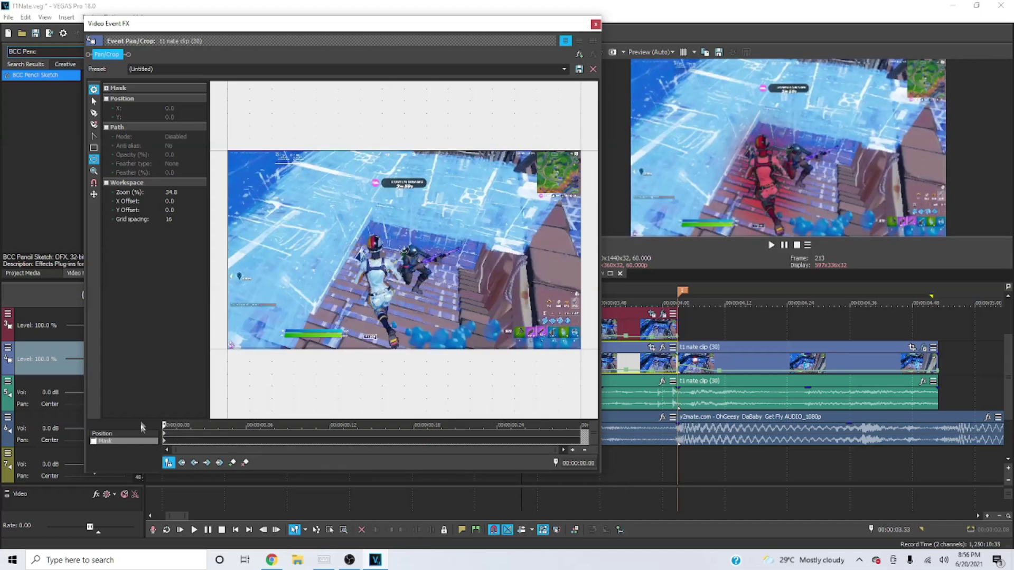
left_click(123, 433)
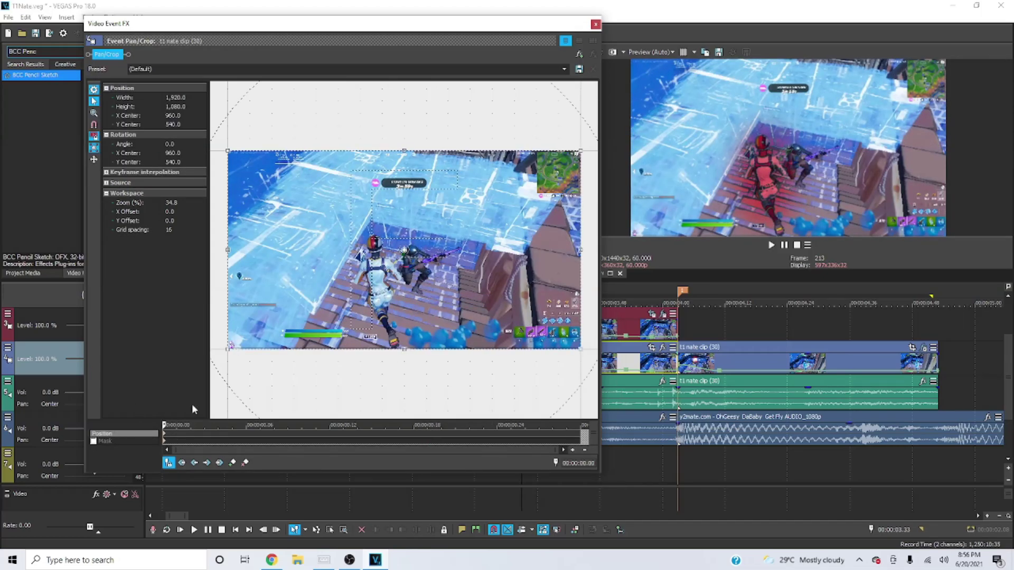
left_click(595, 23)
Step: Try enabling the S_Blur effect on the upper, masked copy of the short clip
left_click(589, 464)
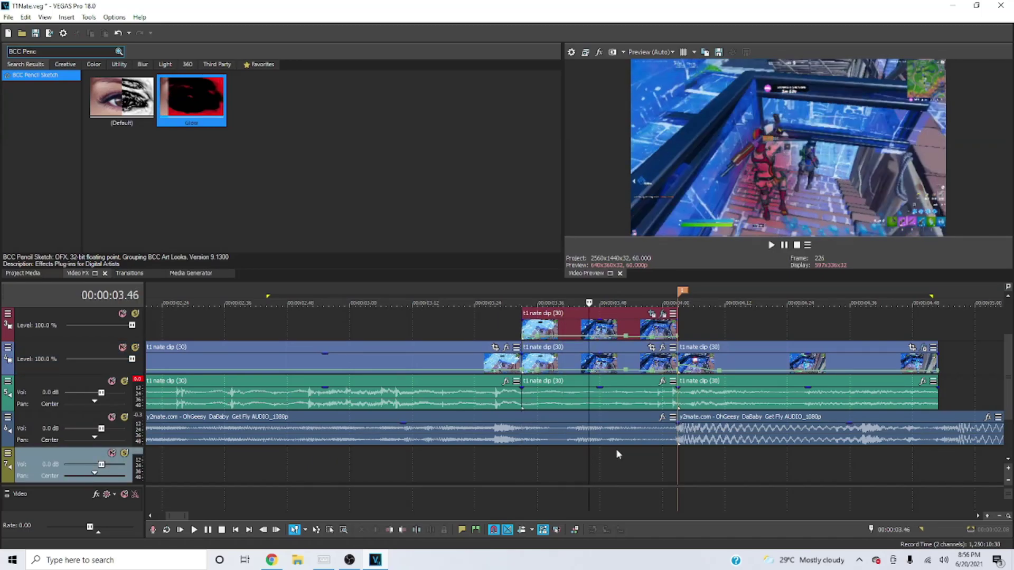
left_click(520, 464)
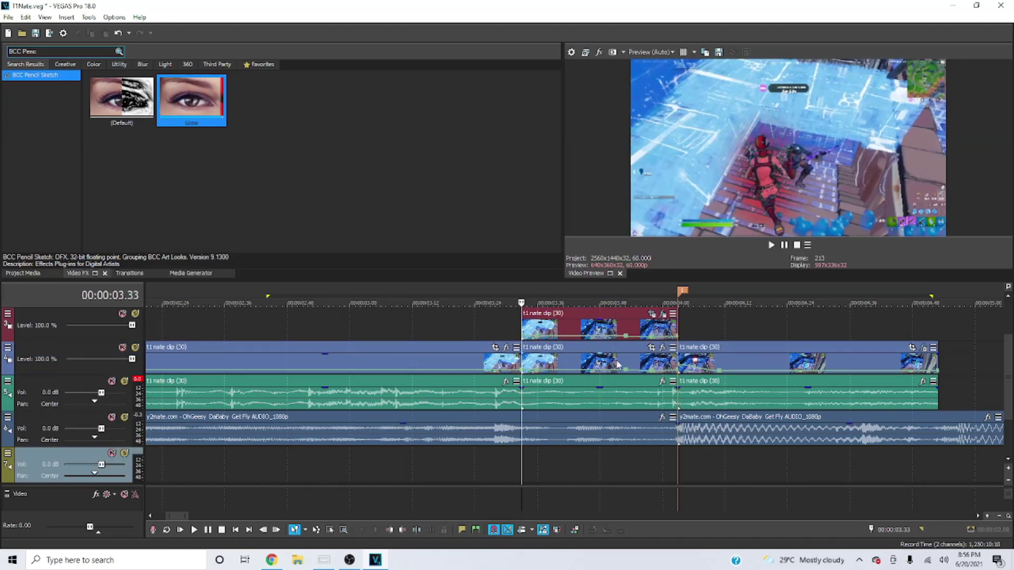
left_click(589, 459)
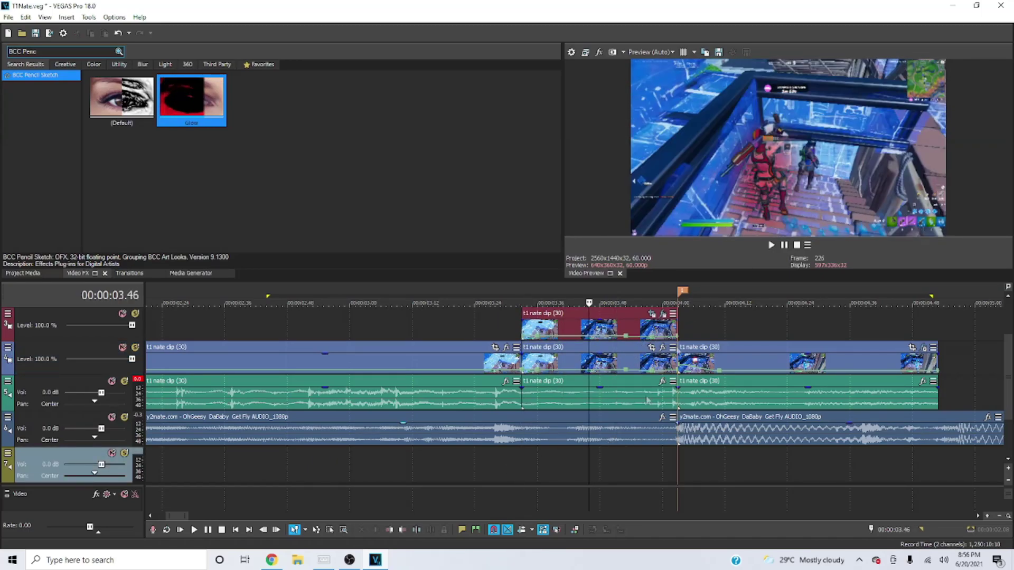
left_click(662, 314)
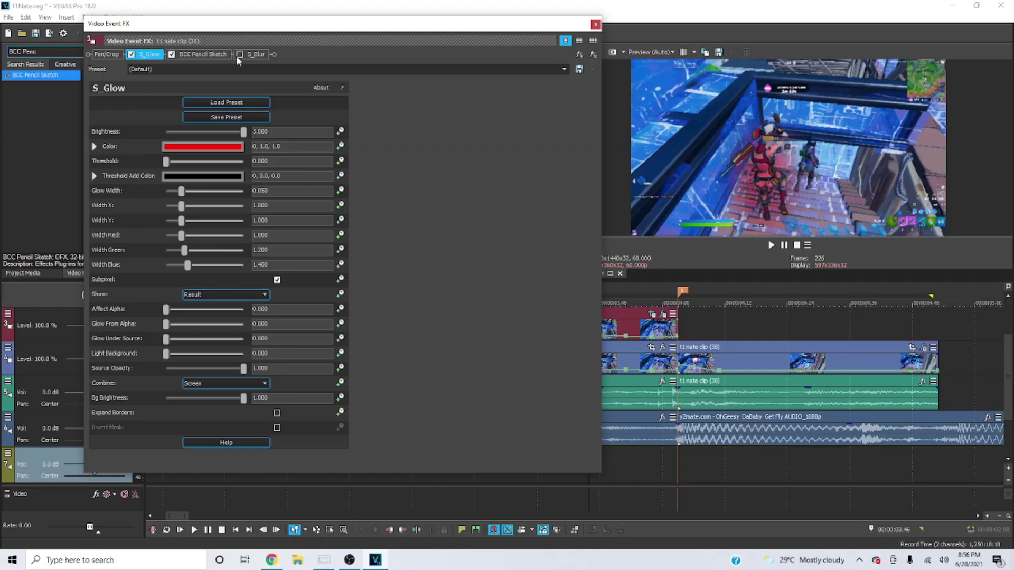
left_click(238, 54)
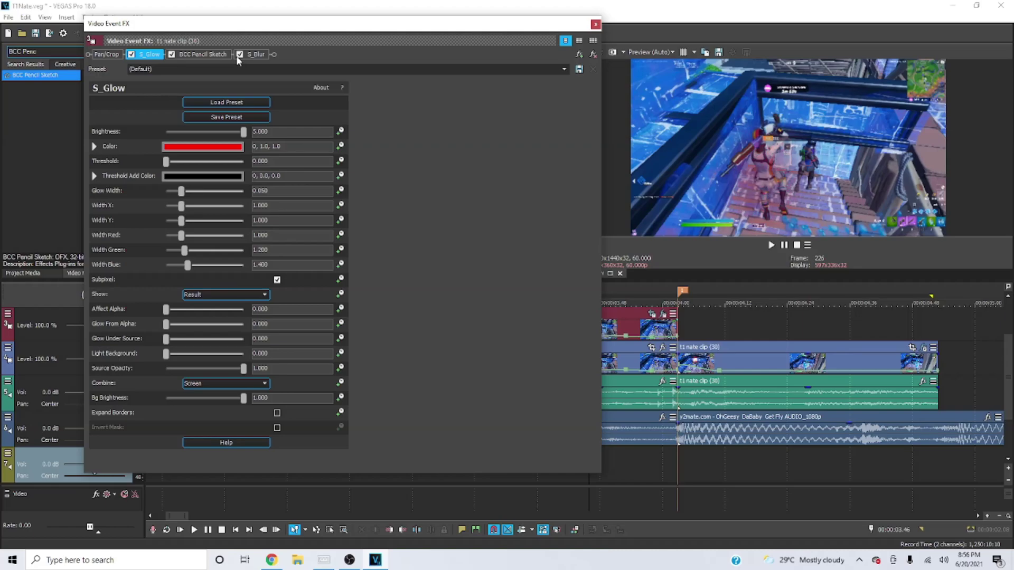
left_click(595, 24)
Step: Split the upper short clip at five-frame intervals from its start, at 00:00:03.38 and 00:00:03.43
left_click(520, 454)
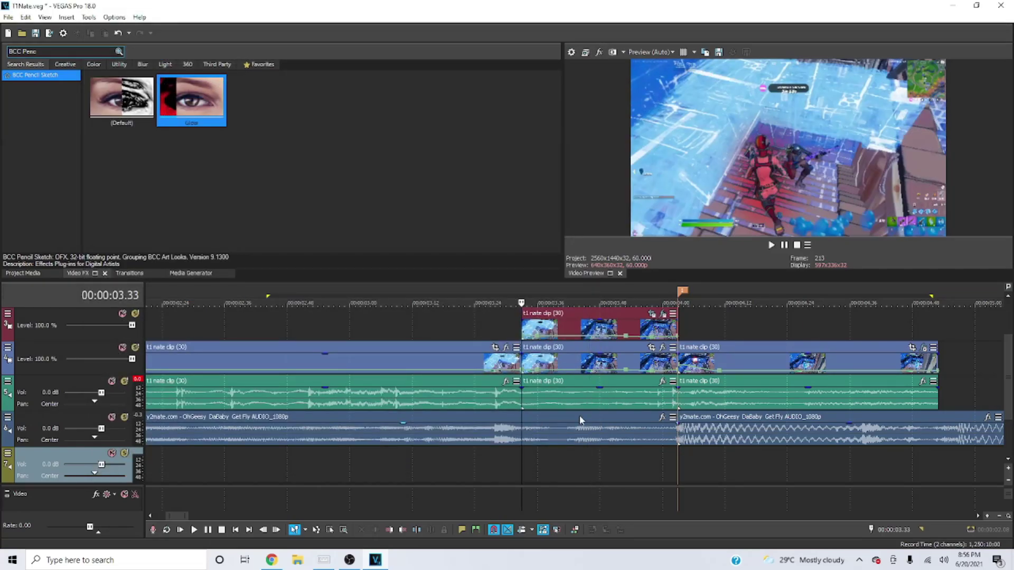
key("Right")
key("Right")
key("Right")
key("Right")
key("Right")
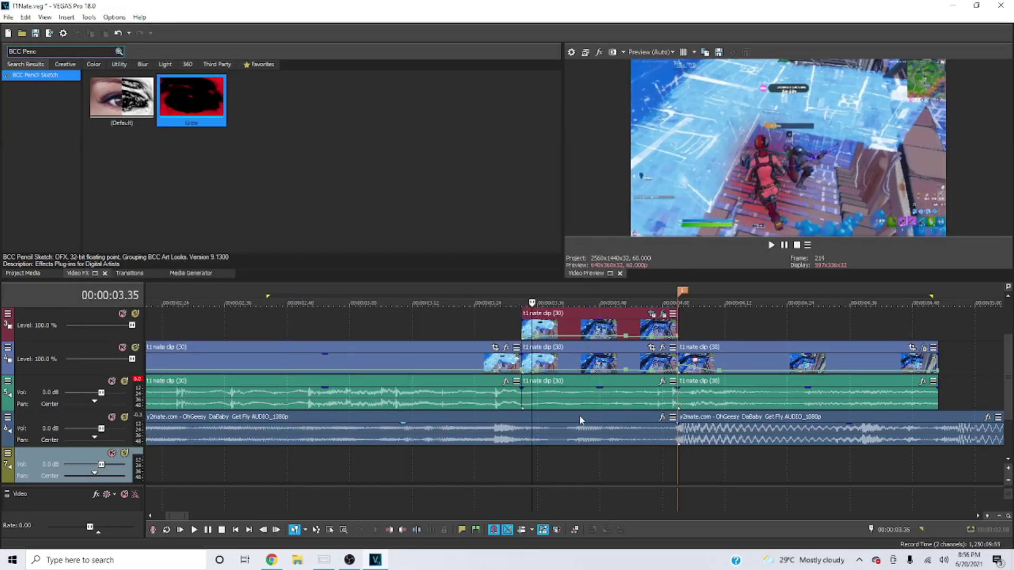
right_click(572, 323)
left_click(600, 311)
right_click(598, 318)
left_click(607, 311)
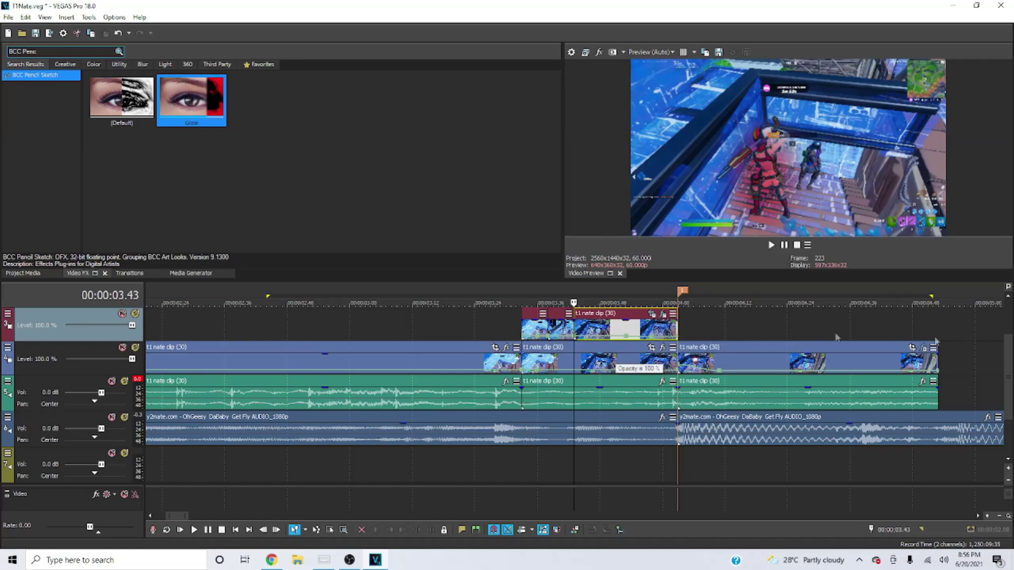
Step: Continue splitting the upper short clip every five frames, at 00:00:03.48, 00:00:03.53 and 00:00:03.58
left_click(599, 322)
right_click(641, 319)
left_click(662, 313)
left_click(626, 322)
right_click(653, 317)
left_click(670, 312)
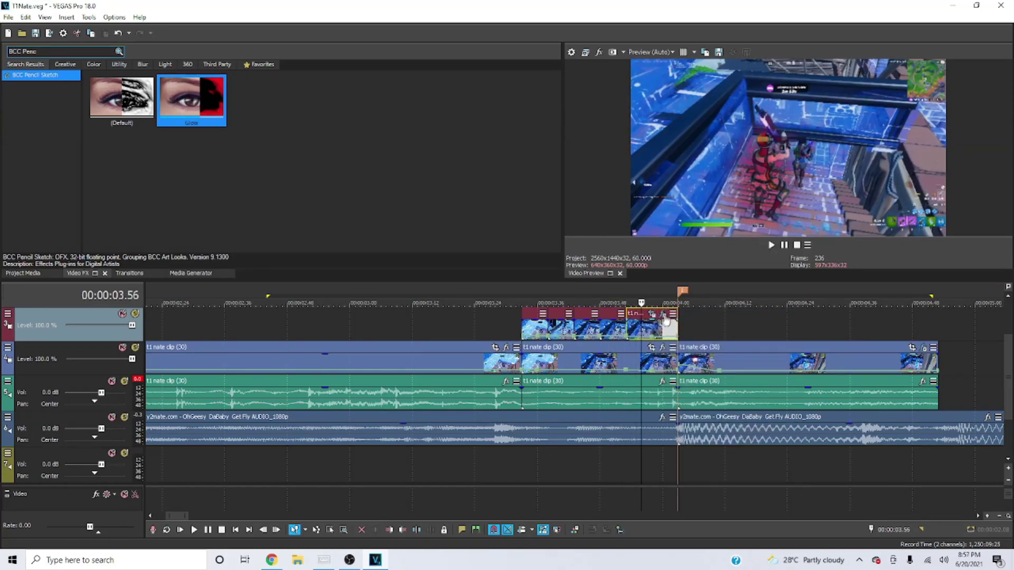
left_click(651, 322)
right_click(665, 317)
left_click_drag(669, 338, 668, 336)
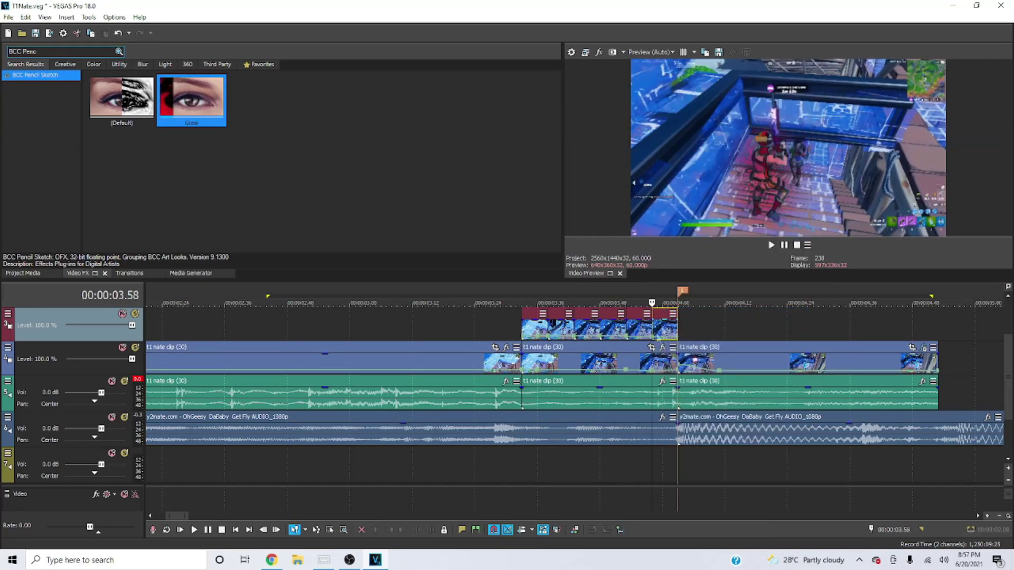
Step: Split the lower short clip at the same five points as the upper one, giving six matching pieces
left_click(550, 350)
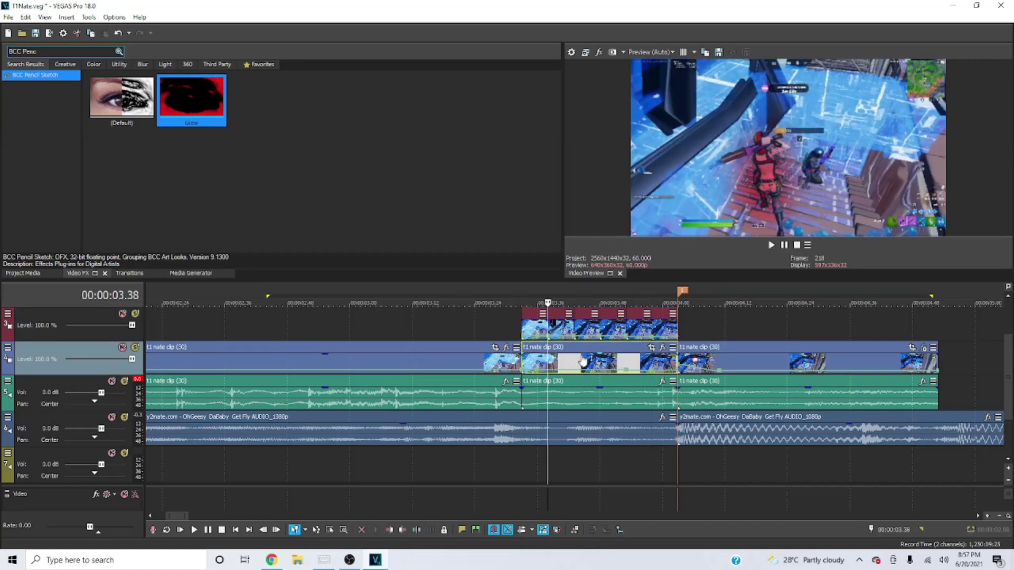
key("s")
left_click(575, 348)
key("s")
left_click(600, 349)
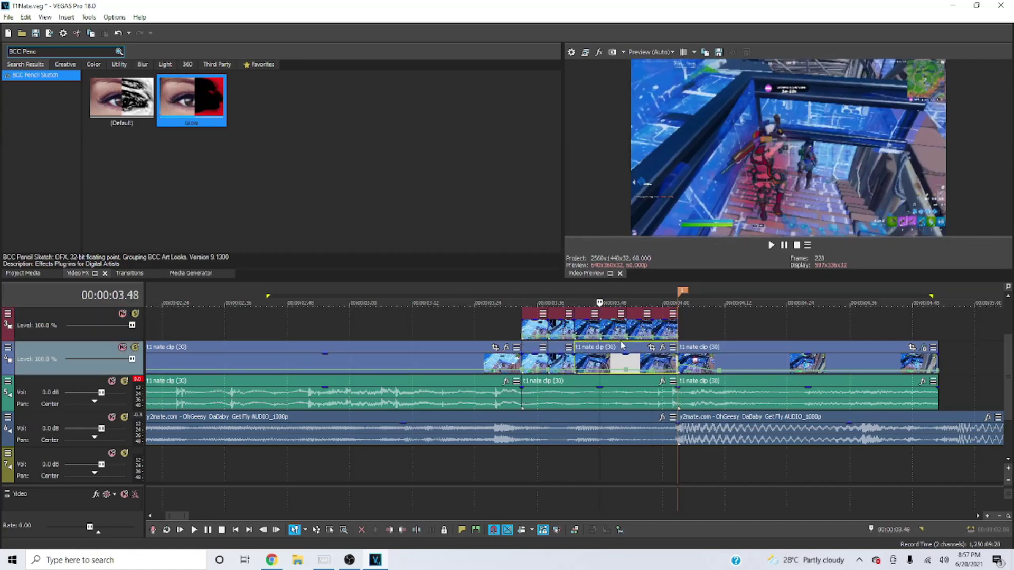
key("s")
left_click(627, 349)
key("s")
left_click(652, 362)
key("s")
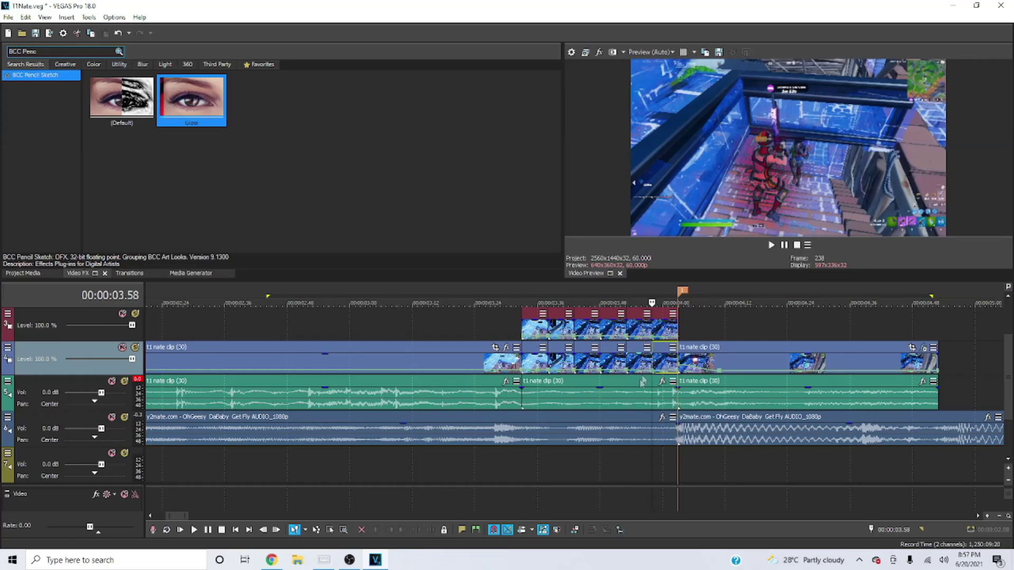
Step: Split the song audio at the short clip's start, 00:00:03.33, and at the first video cut, 00:00:03.38
double_click(547, 386)
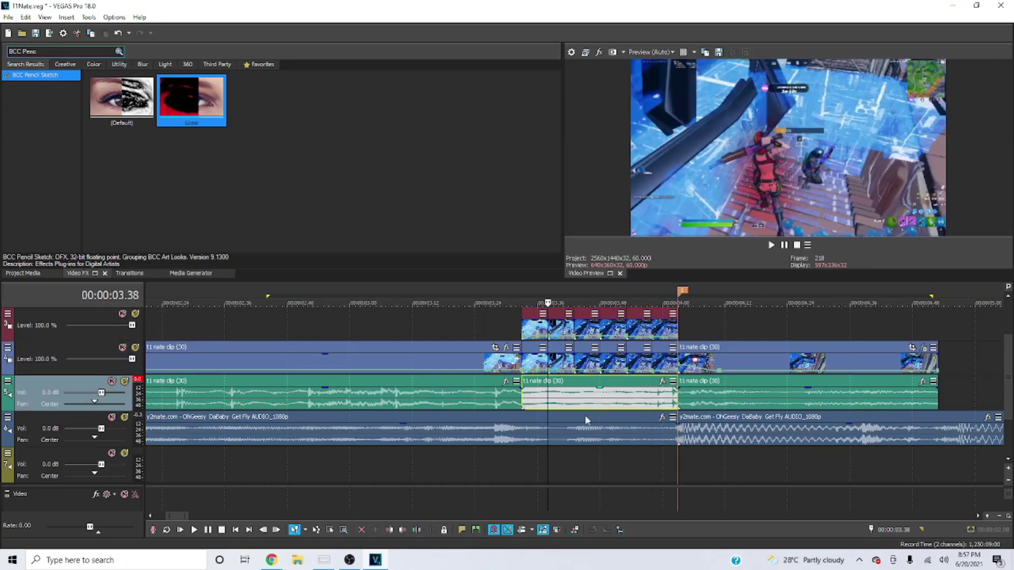
left_click(520, 427)
scroll(643, 452, "up", 3)
key("s")
left_click(632, 418)
left_click(621, 418)
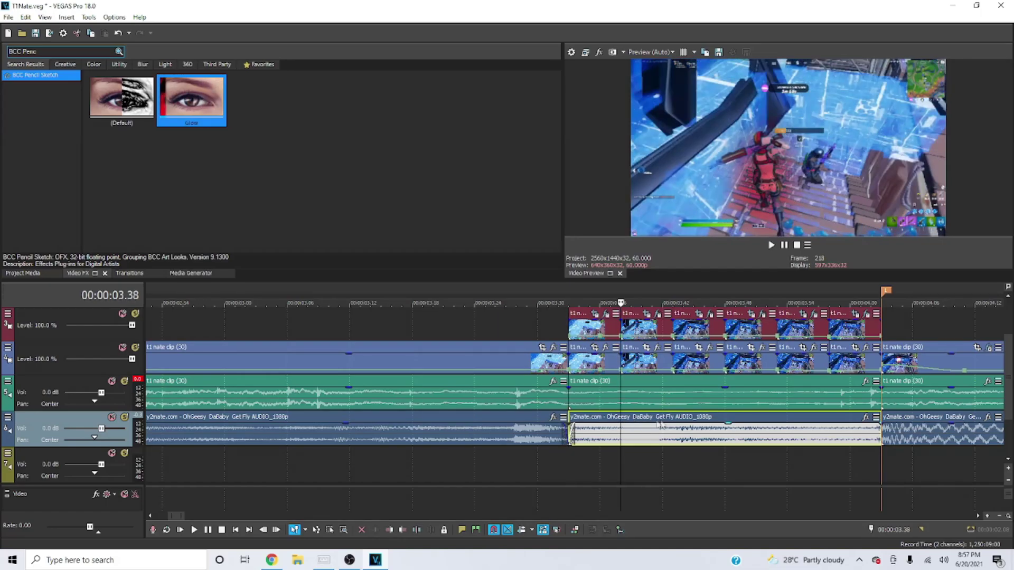
key("s")
left_click(663, 420)
key("s")
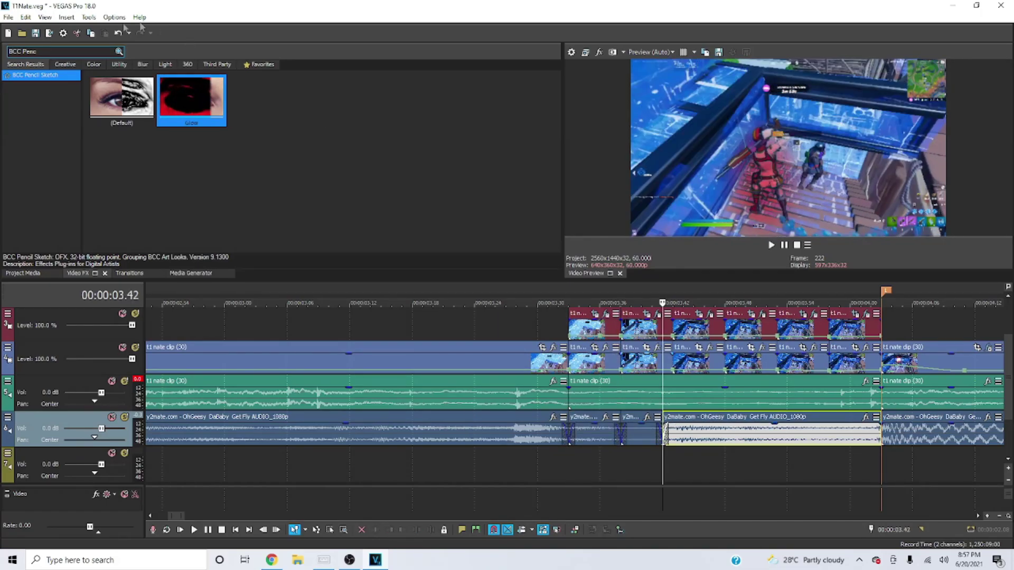
key("ctrl+z")
Step: Split the song audio at the remaining video cuts, 00:00:03.43, 00:00:03.48, 00:00:03.53 and 00:00:03.58
left_click(671, 418)
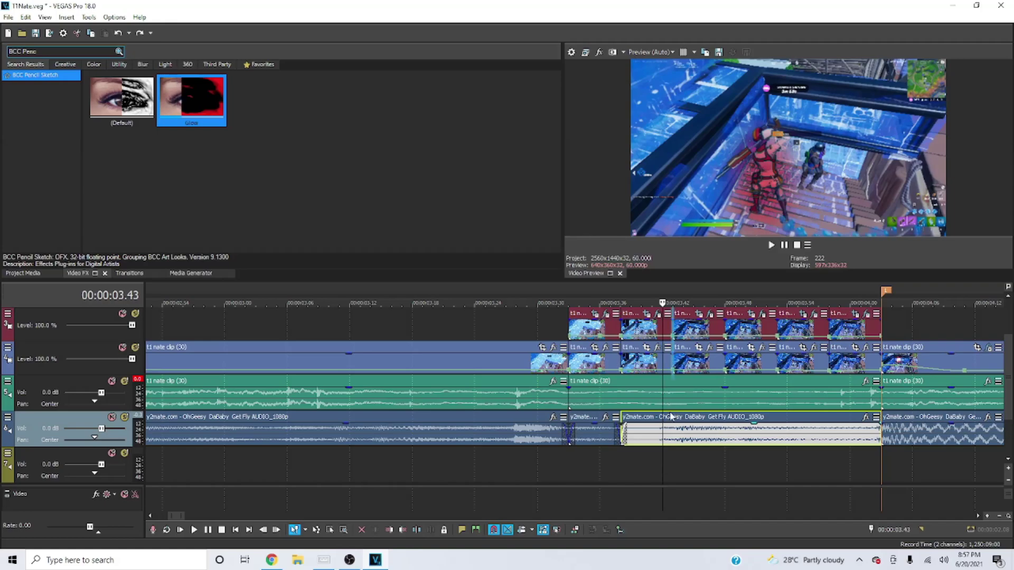
key("s")
left_click(725, 421)
key("s")
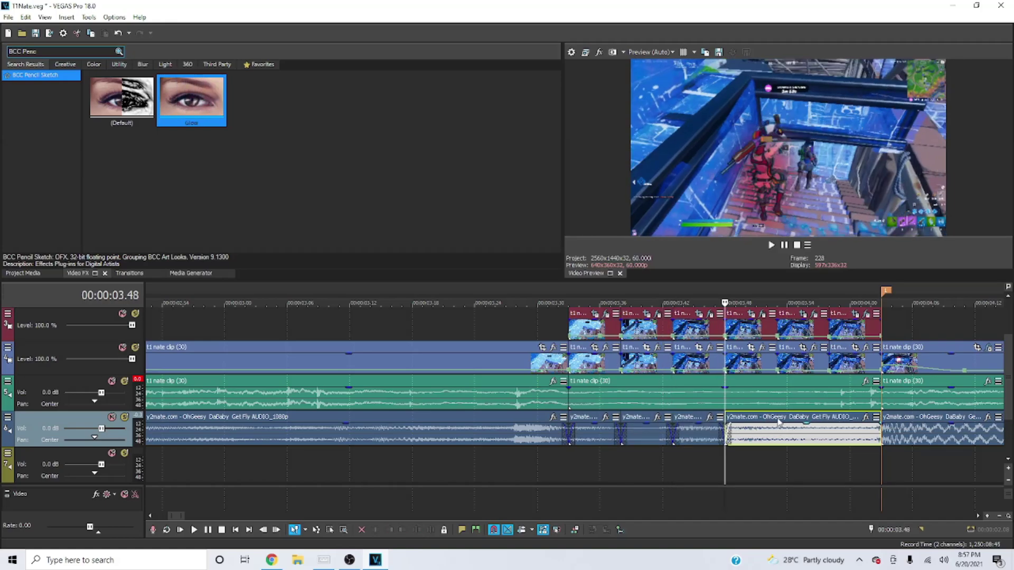
left_click(777, 420)
key("s")
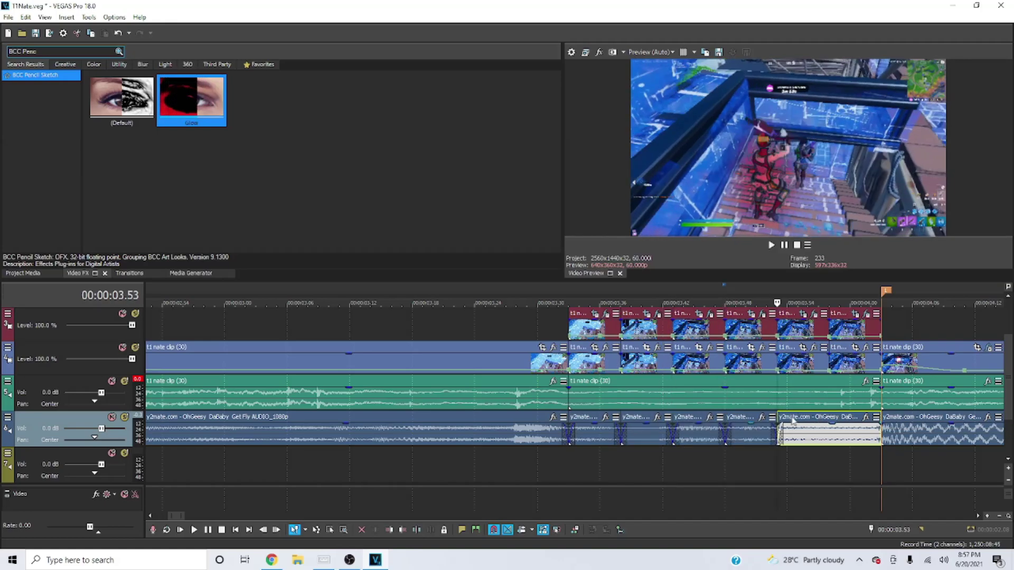
left_click(821, 417)
key("s")
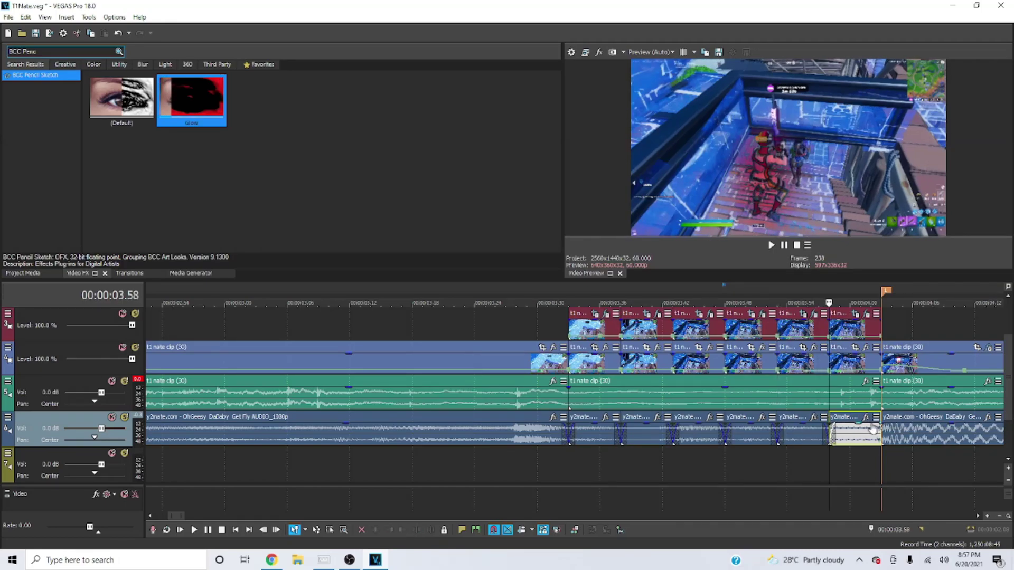
Step: Set the fade-in offset of the newly cut song pieces to zero
left_click_drag(833, 437, 566, 436)
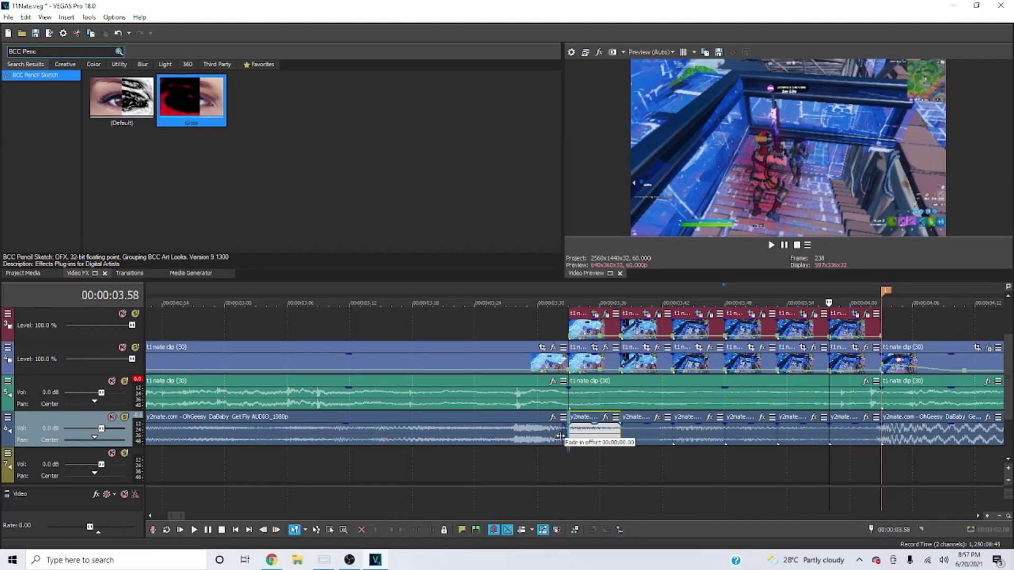
left_click(578, 460)
Step: Lower the opacity of the second piece on both video tracks until the picture turns fully black
left_click(589, 331)
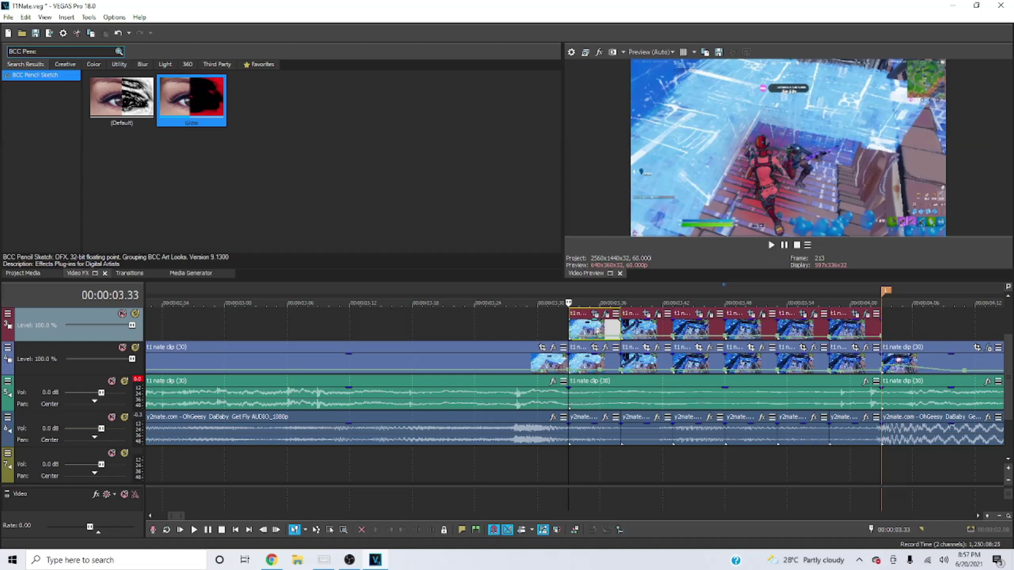
left_click(647, 324)
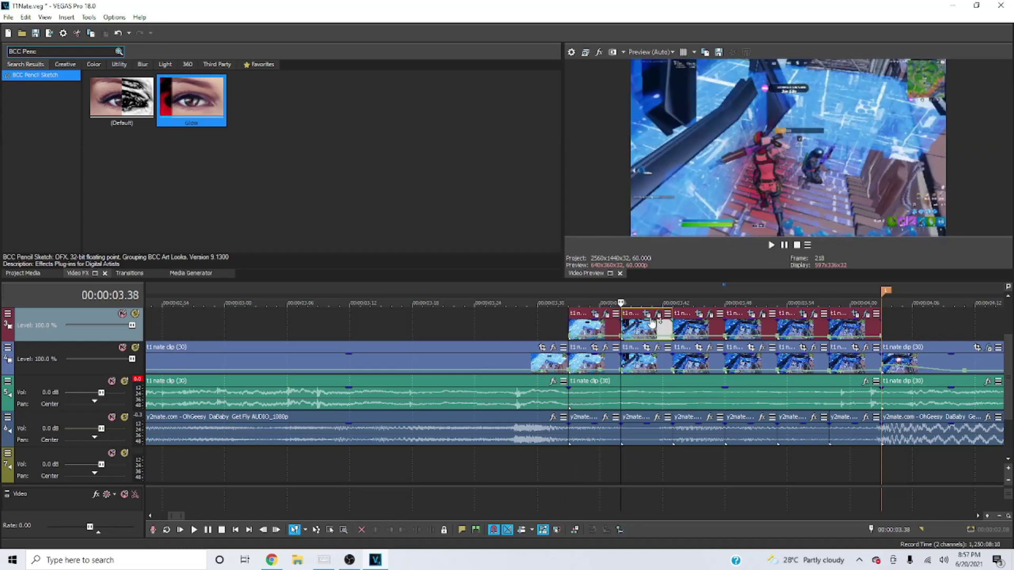
left_click_drag(647, 324, 648, 384)
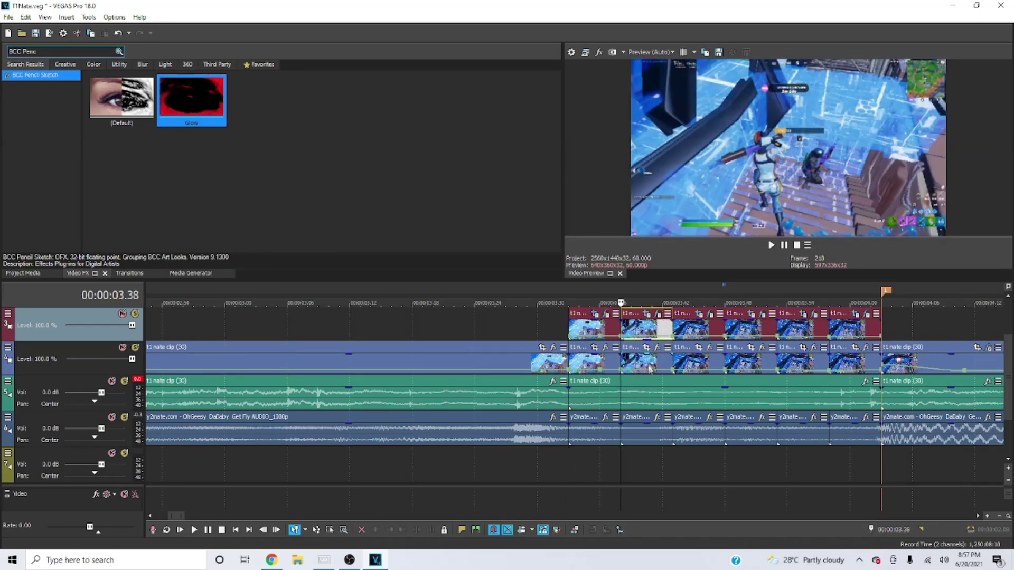
left_click(647, 361)
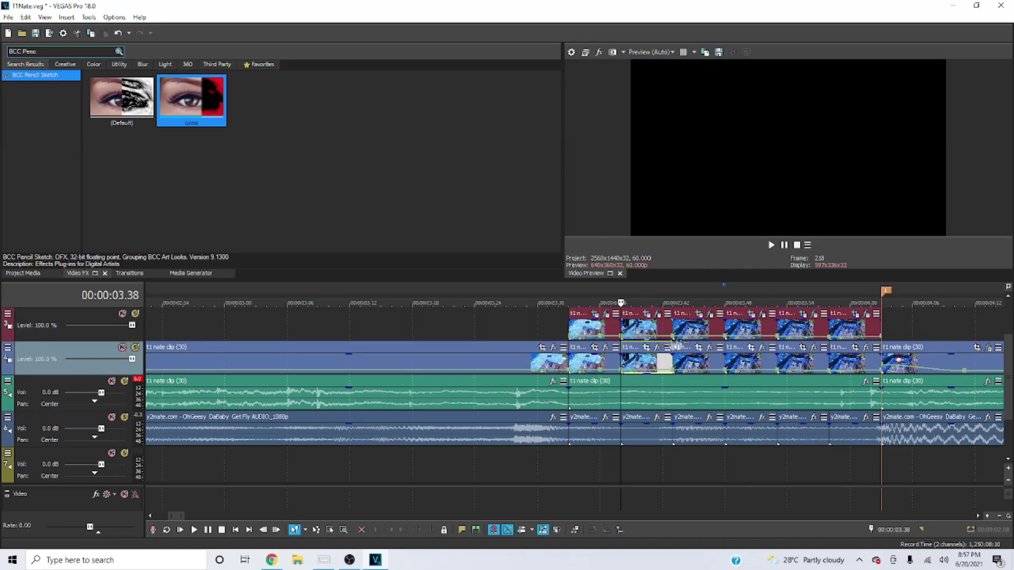
Step: Play the split section from its start to check the blackout flicker over the red glow
left_click(725, 327)
key("Left")
key("Left")
key("Left")
key("Left")
left_click(584, 464)
key("space")
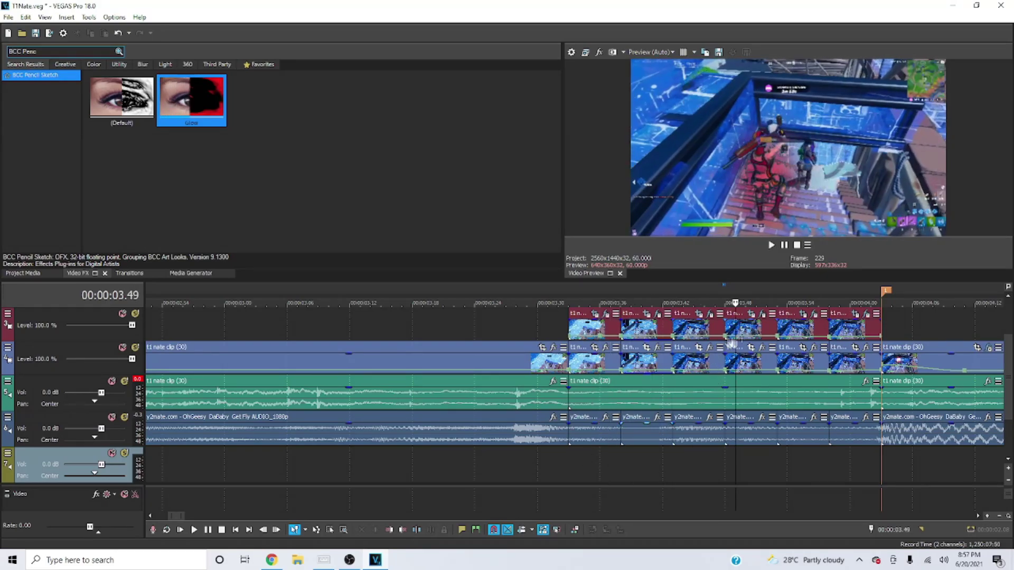
Step: Lower the opacity of the fourth split piece on both video tracks until the picture turns fully black
left_click(727, 454)
left_click(750, 324)
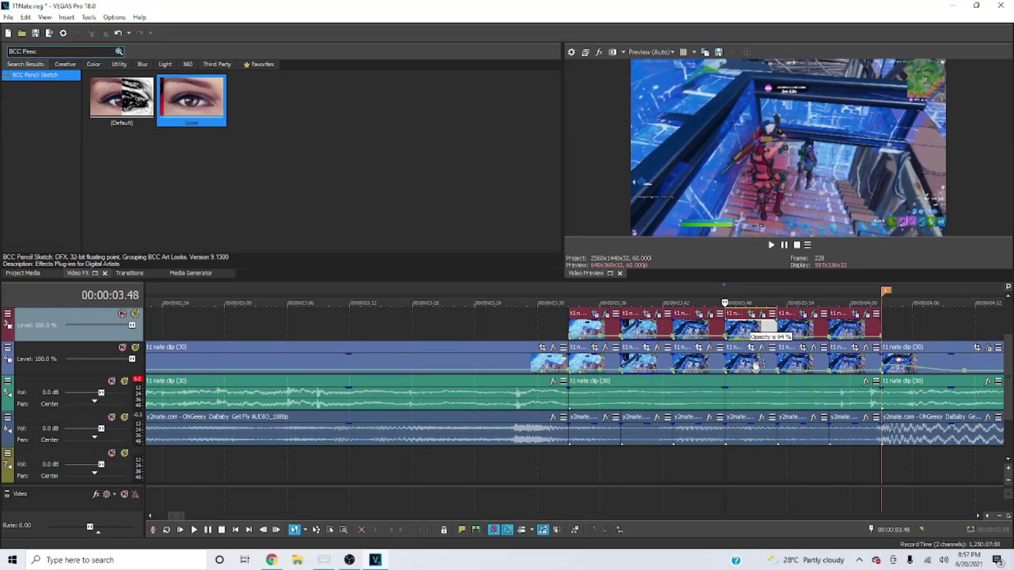
left_click(752, 359)
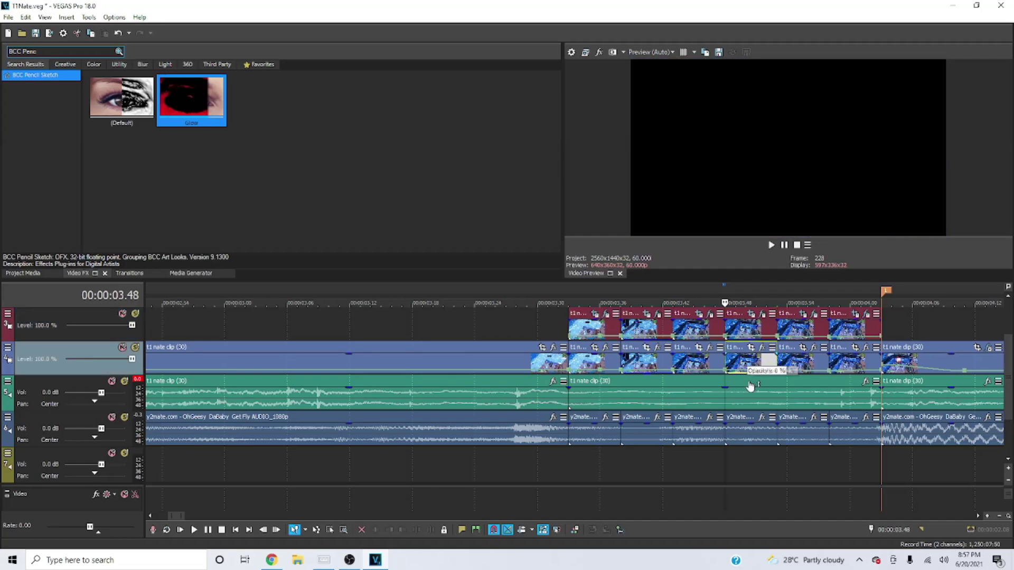
Step: Go frame by frame through the split section from its start to examine the alternation of glow and black pieces
left_click(571, 458)
key("Right")
key("Right")
key("Right")
key("Right")
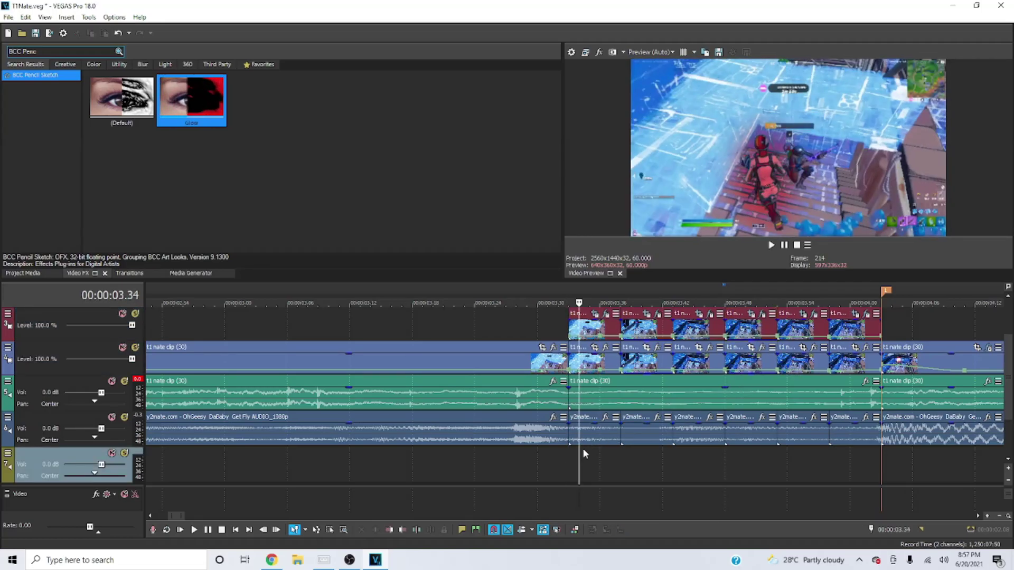
key("Left")
key("Left")
key("Left")
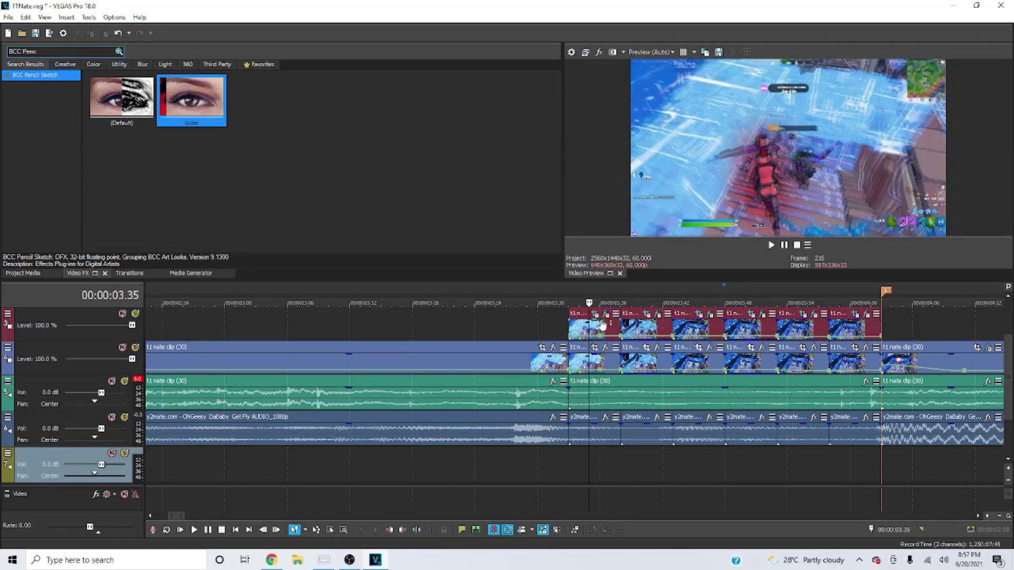
key("Right")
key("Right")
key("Right")
key("Right")
key("Right")
key("Right")
key("Right")
key("Right")
key("Right")
key("Right")
key("Right")
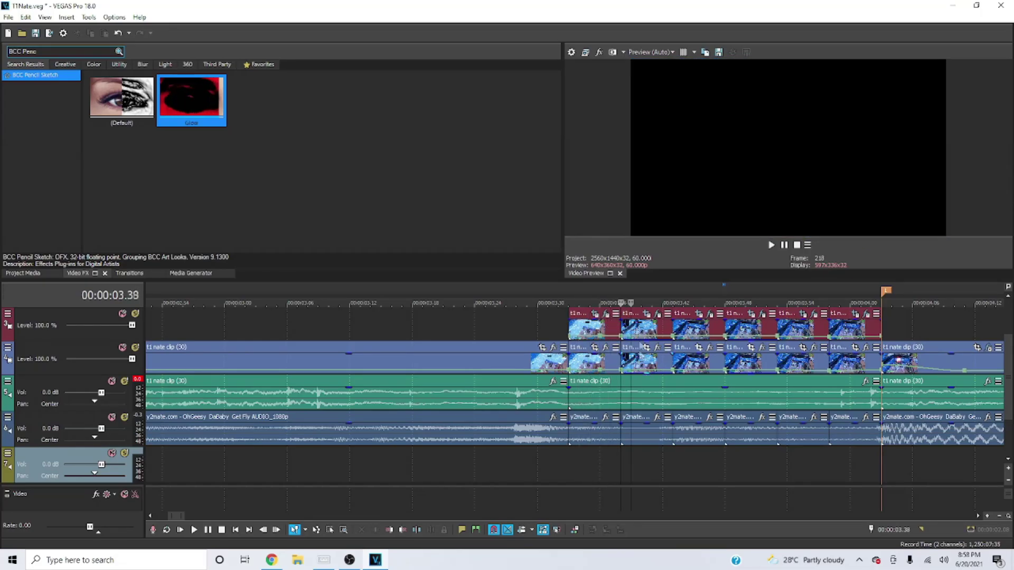
key("Right")
key("Right")
key("Right")
key("Right")
key("Right")
key("Right")
key("Right")
key("Right")
key("Right")
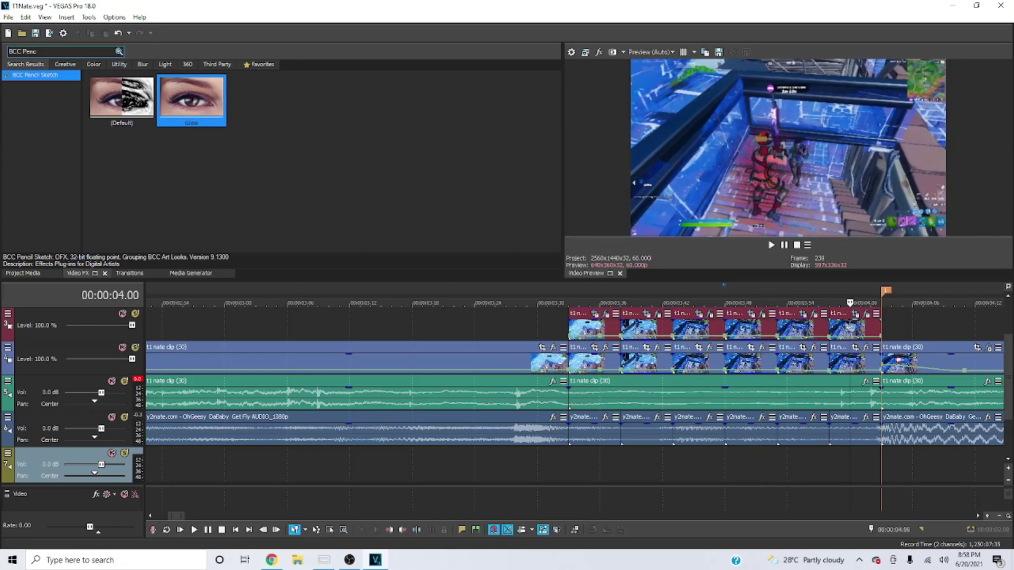
Step: Lower the opacity of the sixth split piece on both video tracks until the picture turns fully black
left_click(850, 327)
left_click(856, 359)
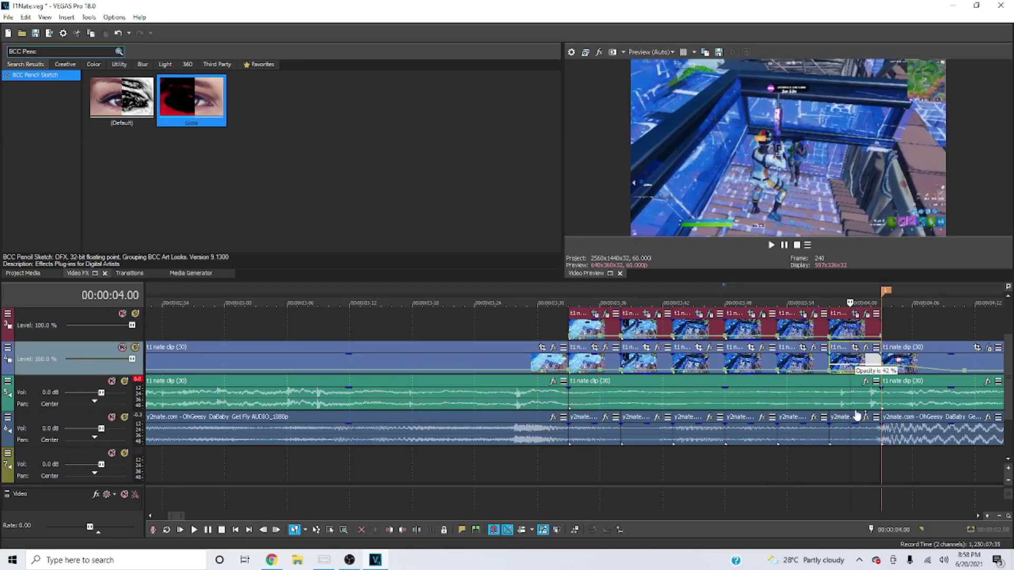
left_click(827, 465)
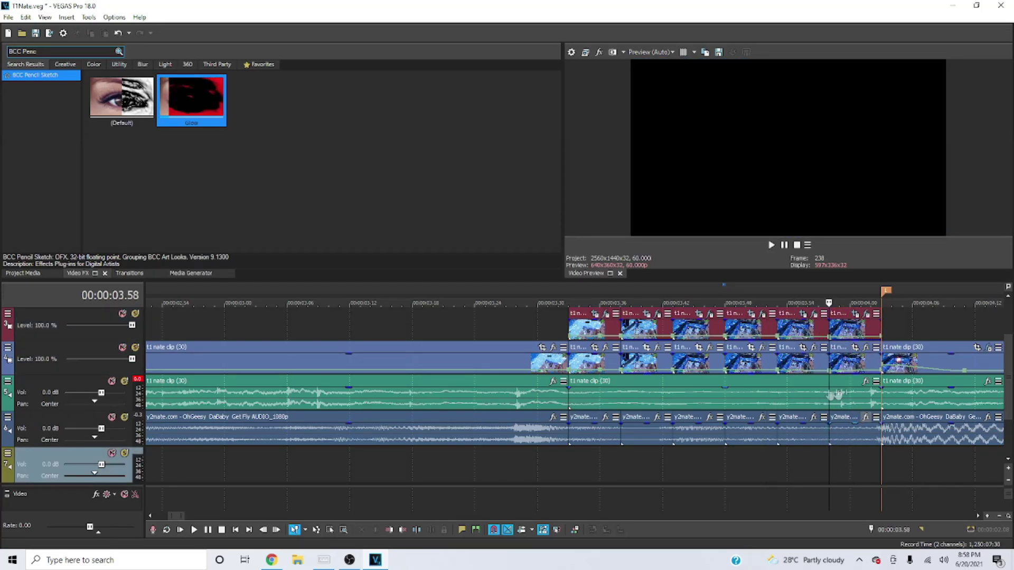
Step: Mute the sixth, fourth and second split song pieces under the black video pieces by lowering their gain to -Inf. dB
left_click(856, 430)
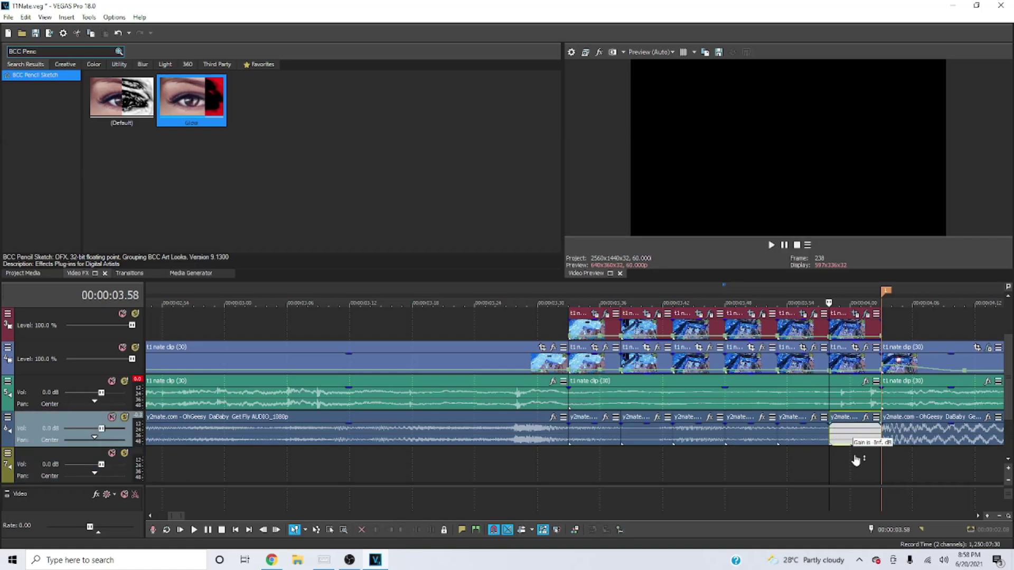
left_click(752, 429)
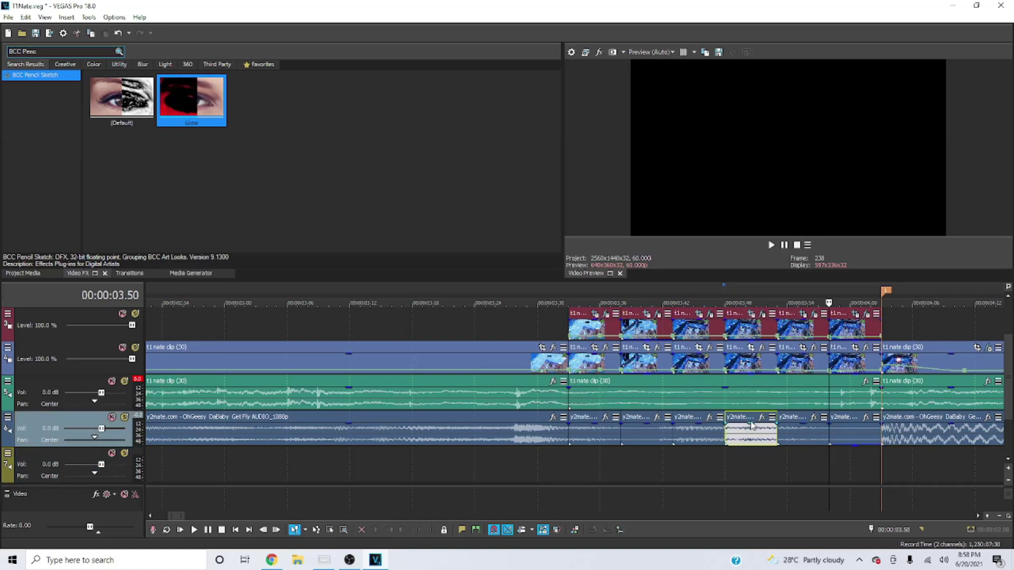
left_click_drag(751, 429, 752, 446)
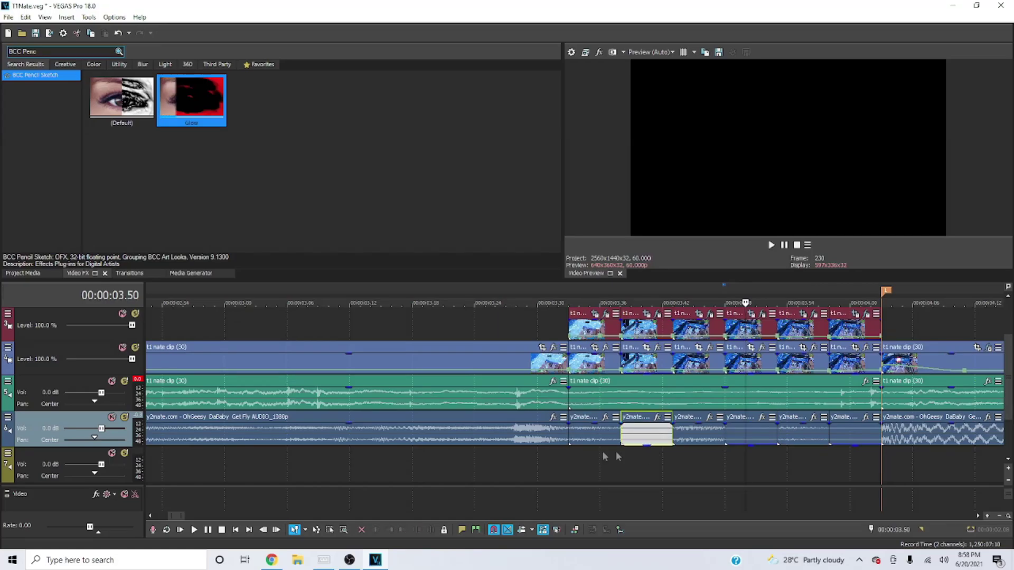
Step: Go frame by frame from just before the split section into the kill clip to check the finished flicker
left_click(559, 454)
key("Right")
key("Right")
key("Right")
key("Right")
key("Right")
key("Right")
key("Right")
key("Right")
key("Right")
key("Right")
key("Right")
key("Right")
key("Right")
key("Right")
key("Right")
key("Right")
key("Right")
key("Right")
key("Right")
key("Right")
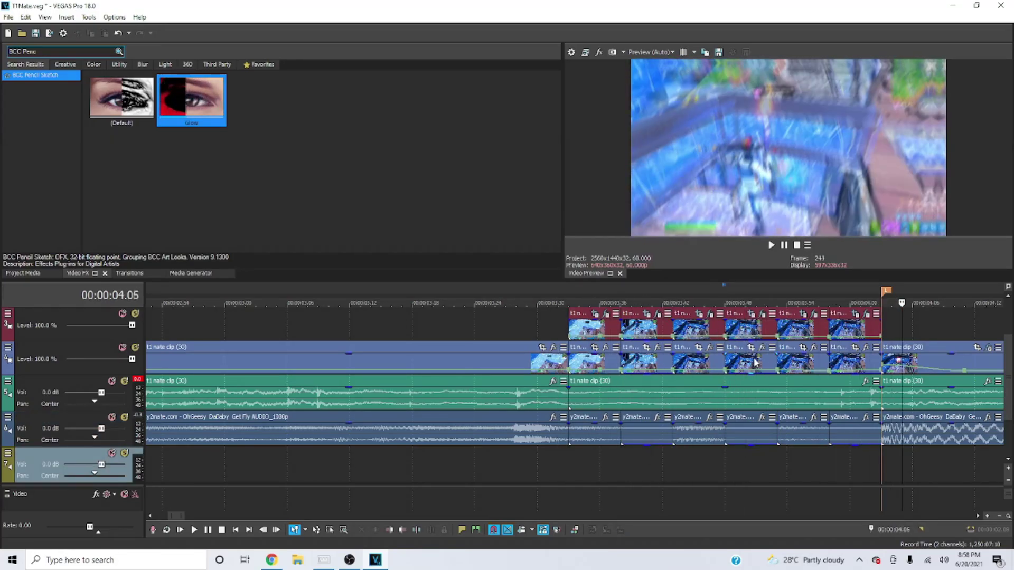
Step: Extend the start of the playback region to the beginning of the project and play the montage
scroll(662, 380, "down", 3)
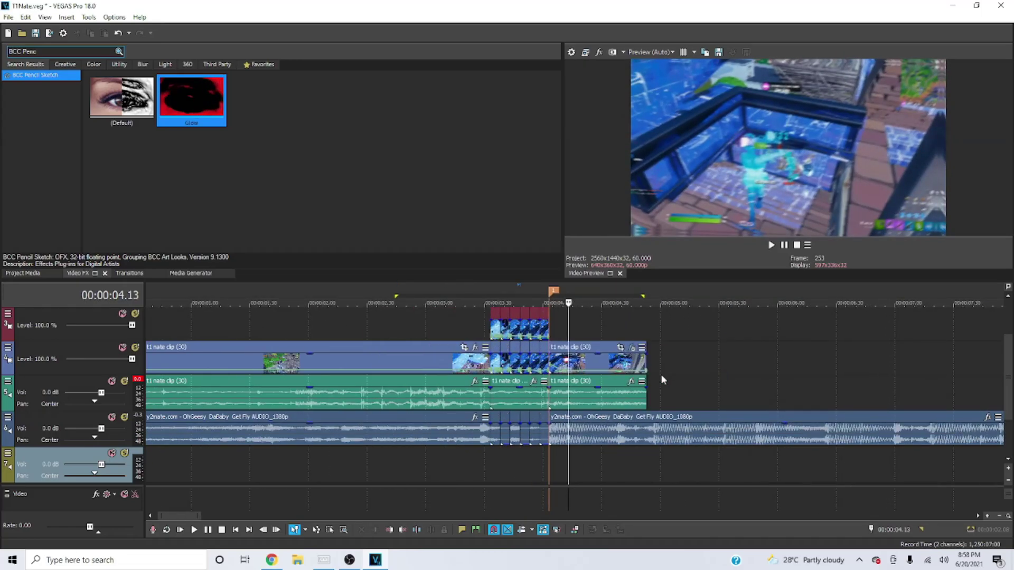
key("space")
left_click(397, 294)
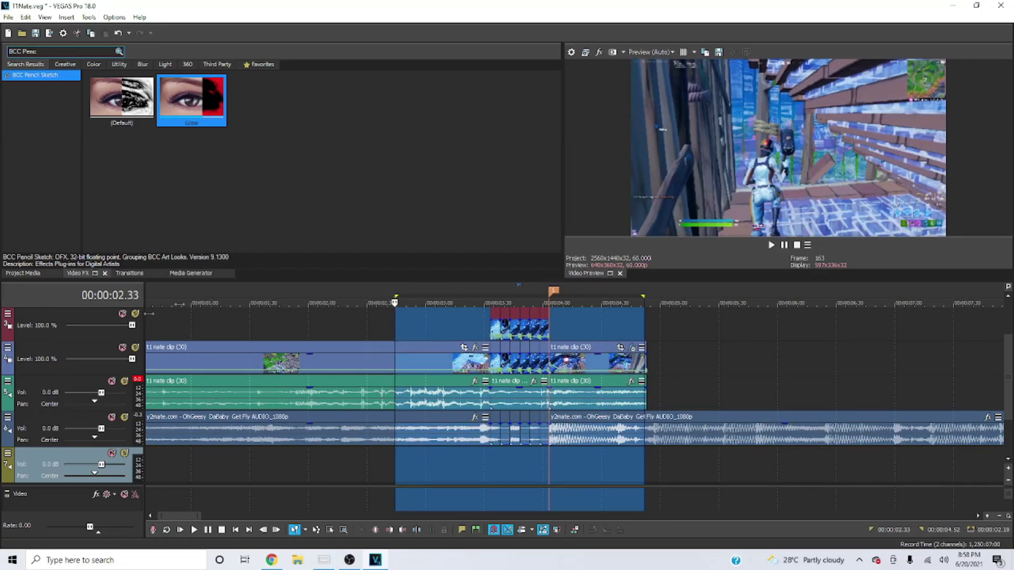
left_click_drag(179, 304, 74, 331)
key("space")
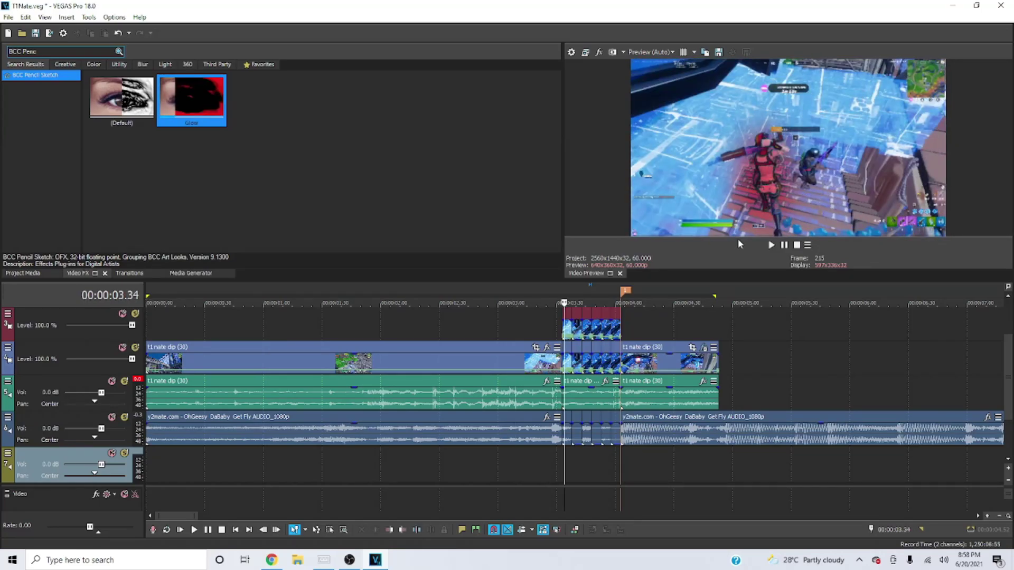
Step: Select the range from 00:00:01.30 to 00:00:04.53 and play it repeatedly to check the flicker against the muted audio
key("shift+Home")
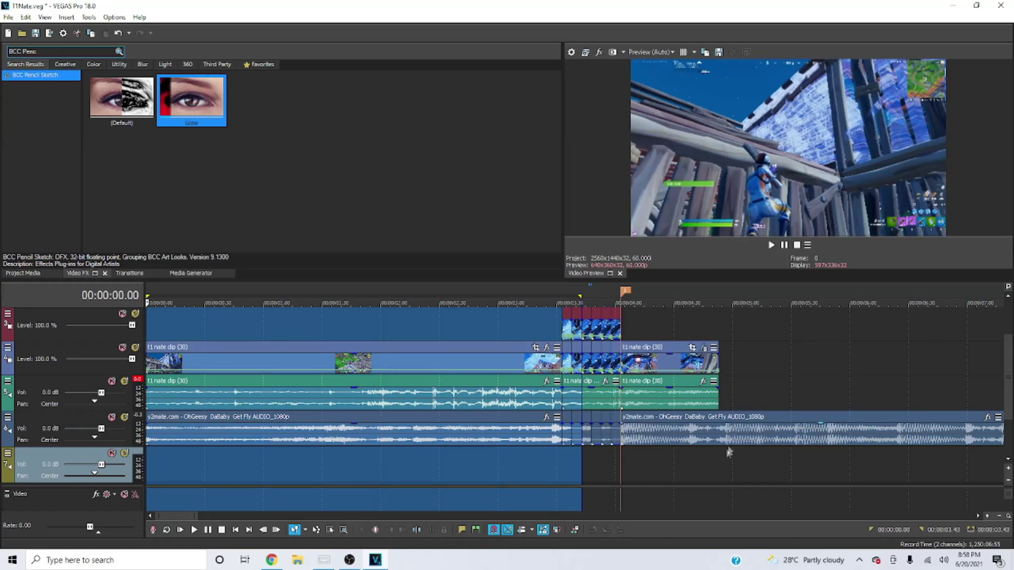
left_click_drag(718, 466, 315, 454)
key("space")
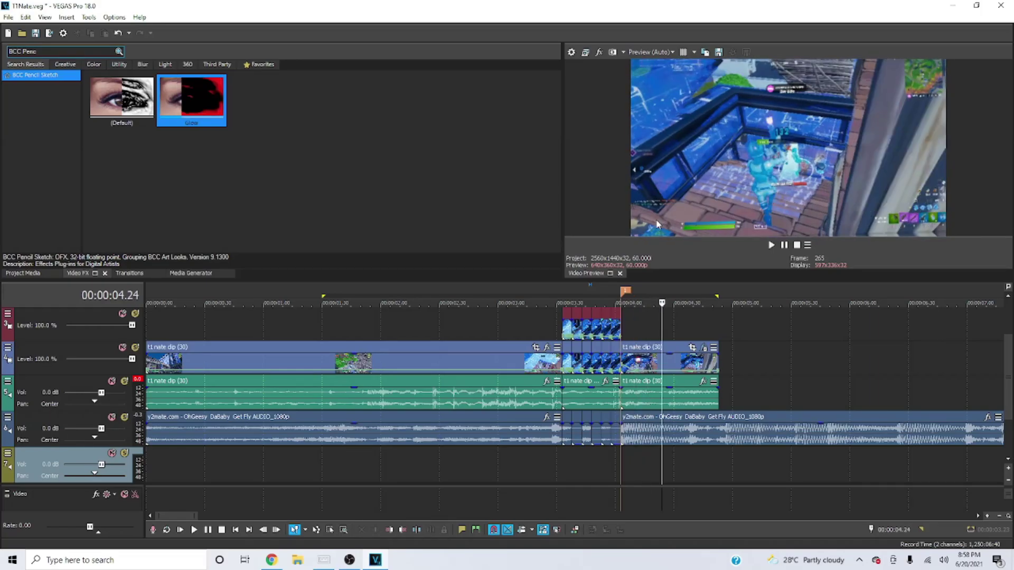
left_click(797, 245)
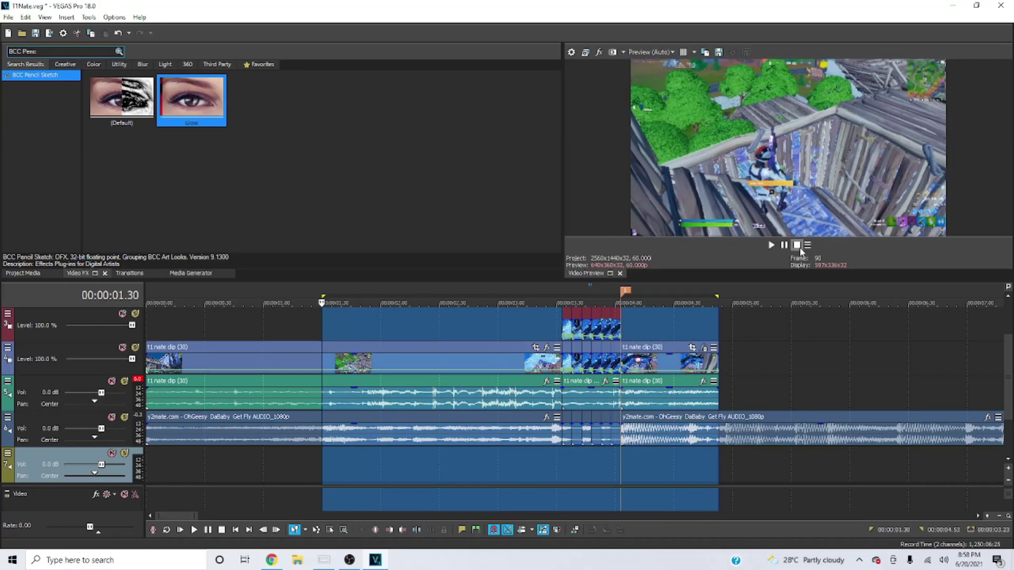
key("space")
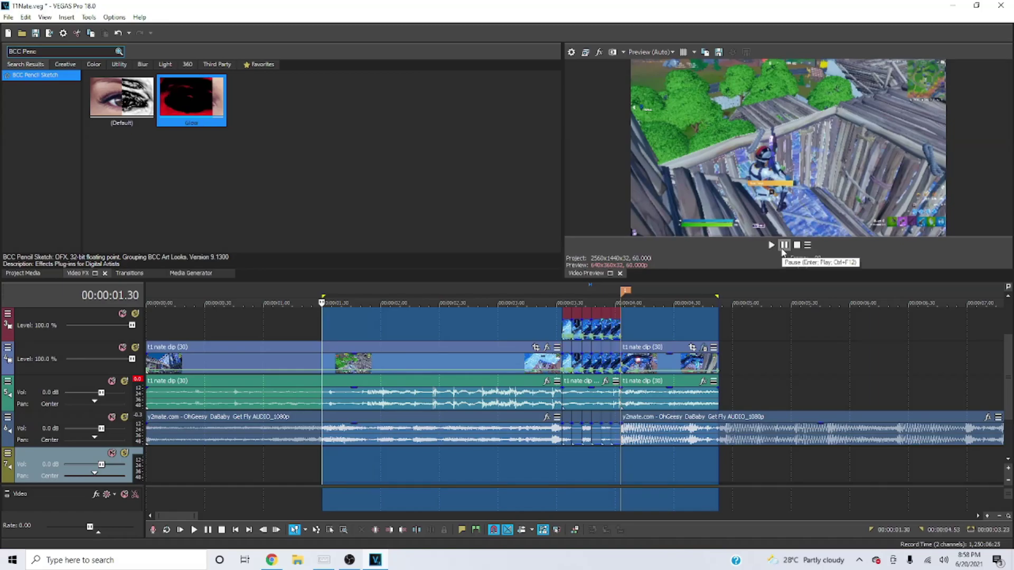
left_click(783, 248)
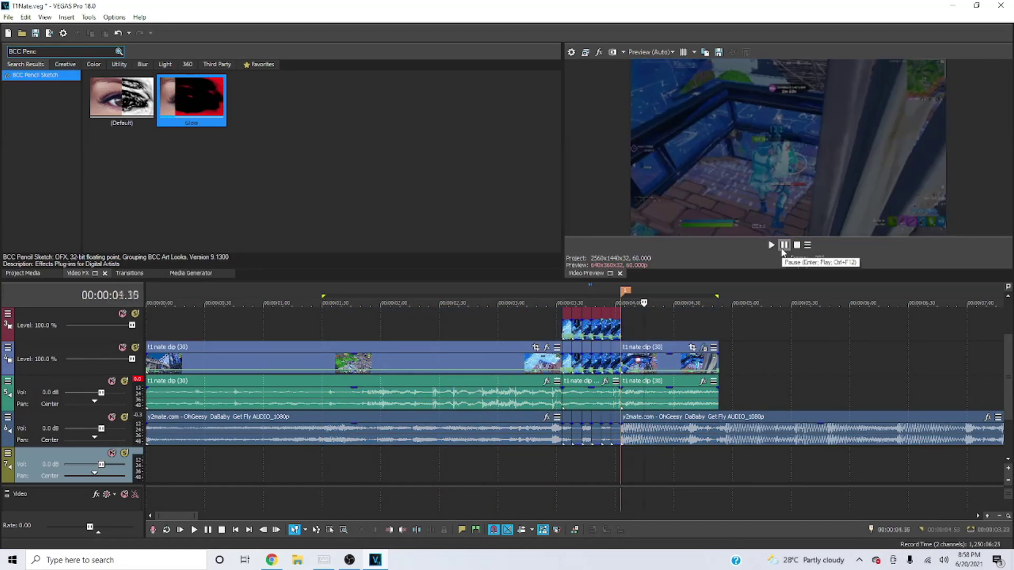
left_click(783, 249)
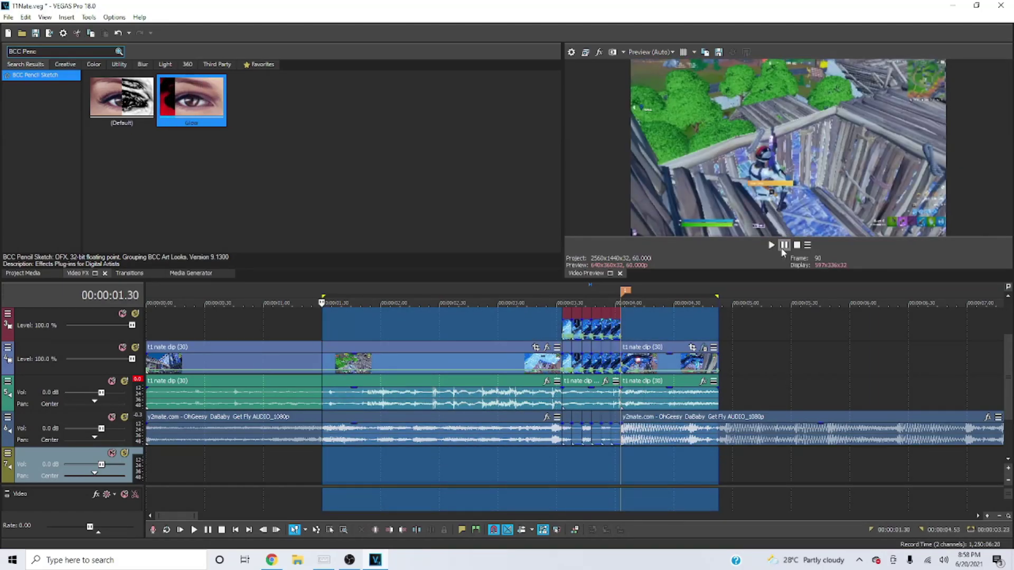
left_click(783, 250)
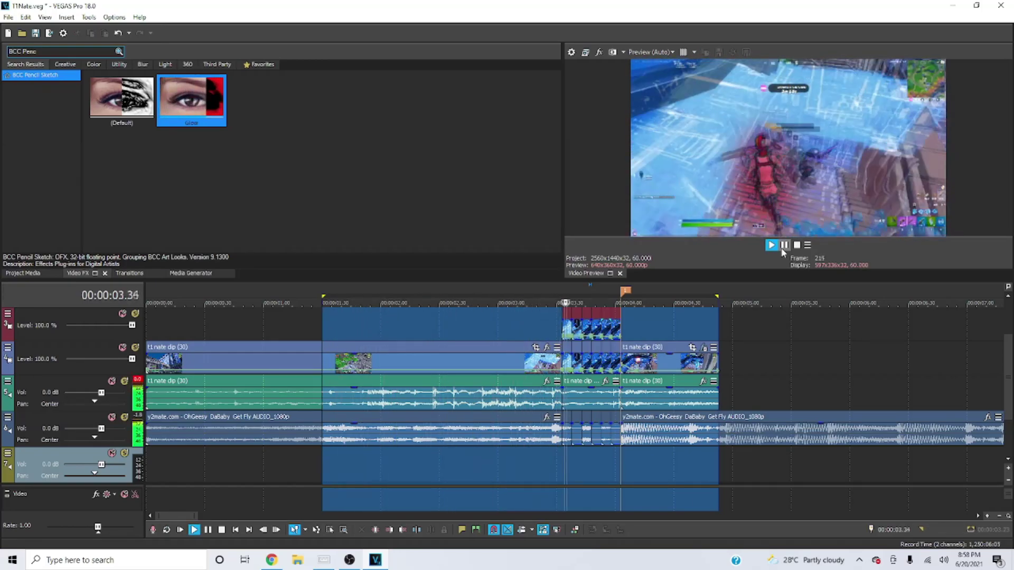
left_click(783, 250)
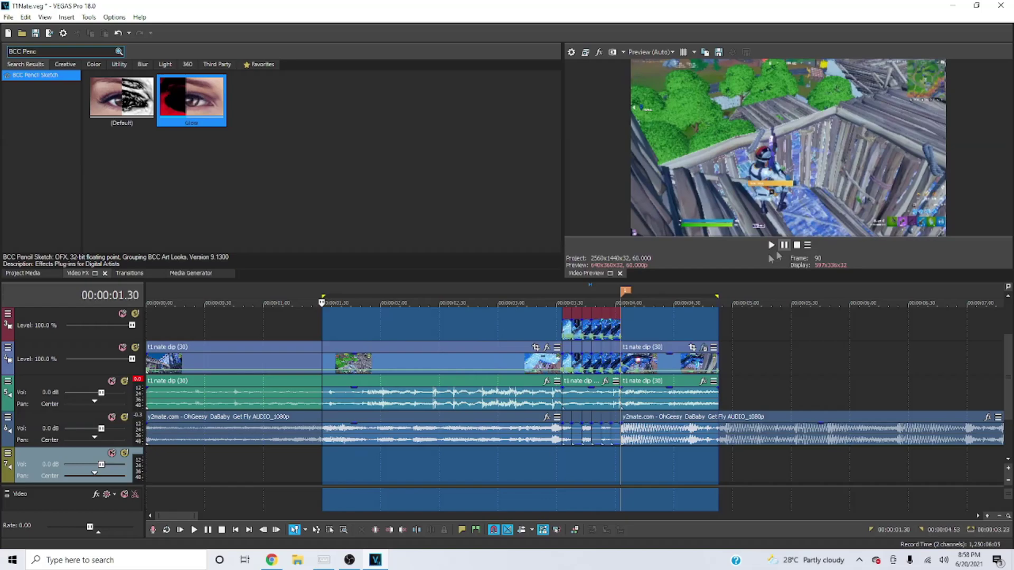
left_click(506, 457)
left_click(562, 456)
left_click(571, 457)
left_click(528, 461)
left_click(475, 460)
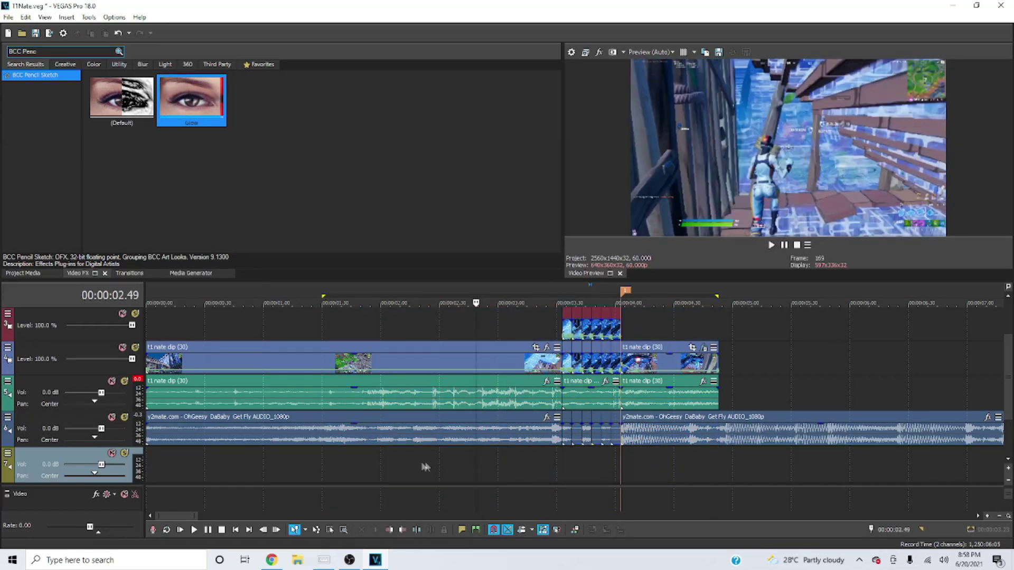